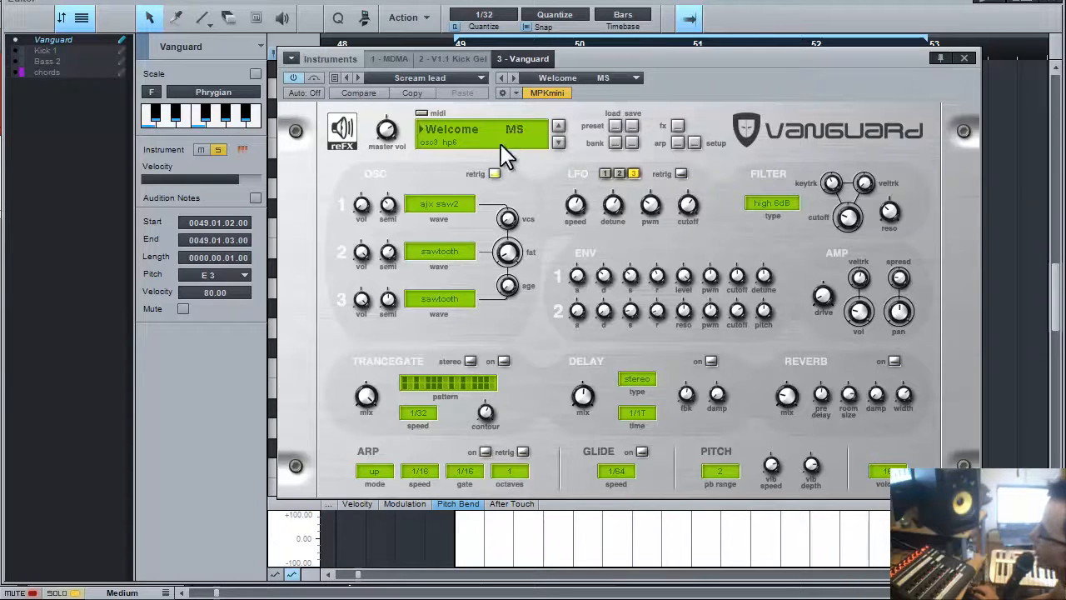
# Switch oscillators 1 and 2 to the empty waveform, set oscillator 2's volume to 0 and adjust oscillator 3's volume.
pyautogui.click(440, 203)
pyautogui.click(431, 221)
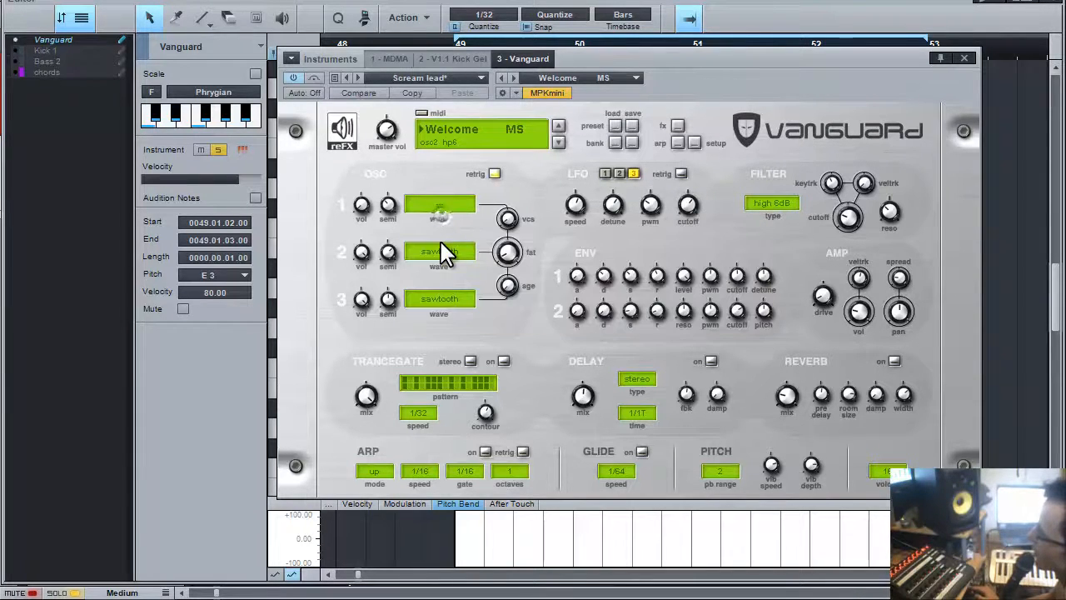
pyautogui.click(445, 250)
pyautogui.click(441, 268)
pyautogui.moveTo(363, 251); pyautogui.dragTo(345, 358)
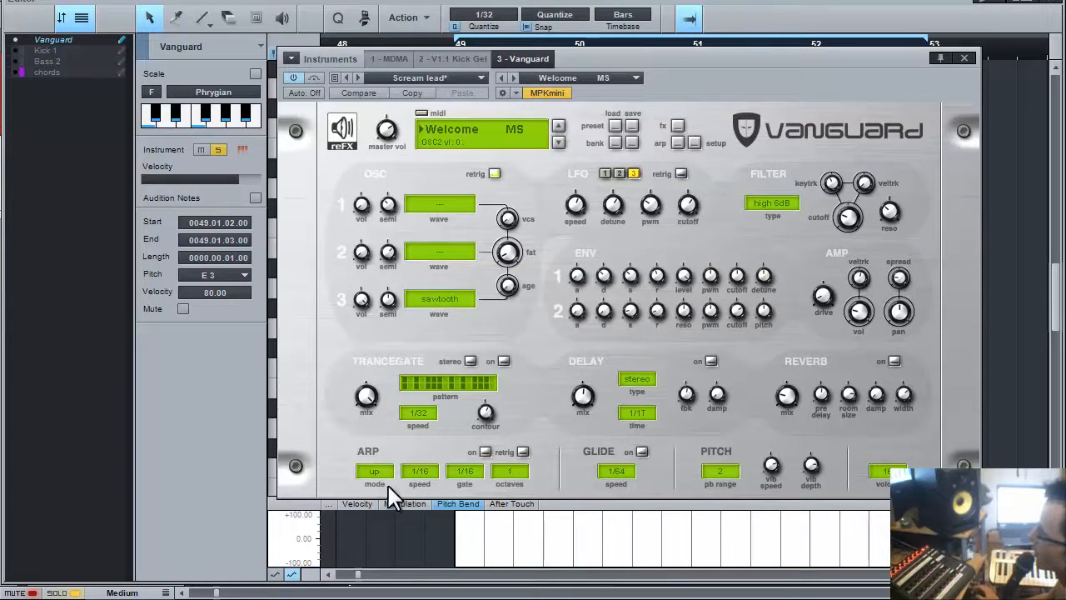
pyautogui.moveTo(362, 302); pyautogui.dragTo(366, 280)
pyautogui.click(615, 126)
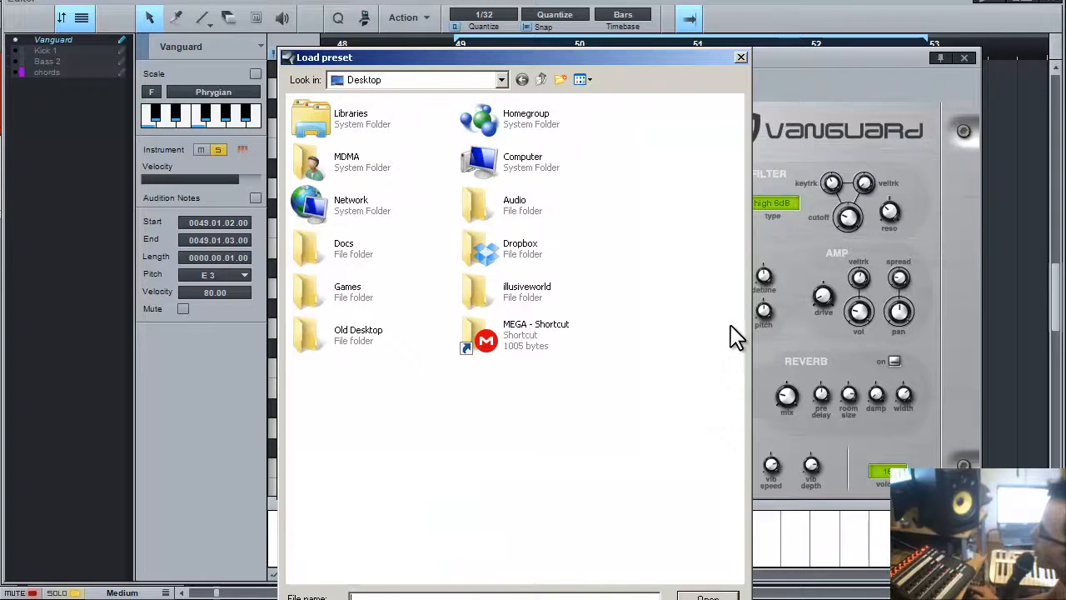
pyautogui.moveTo(681, 58); pyautogui.dragTo(669, 4)
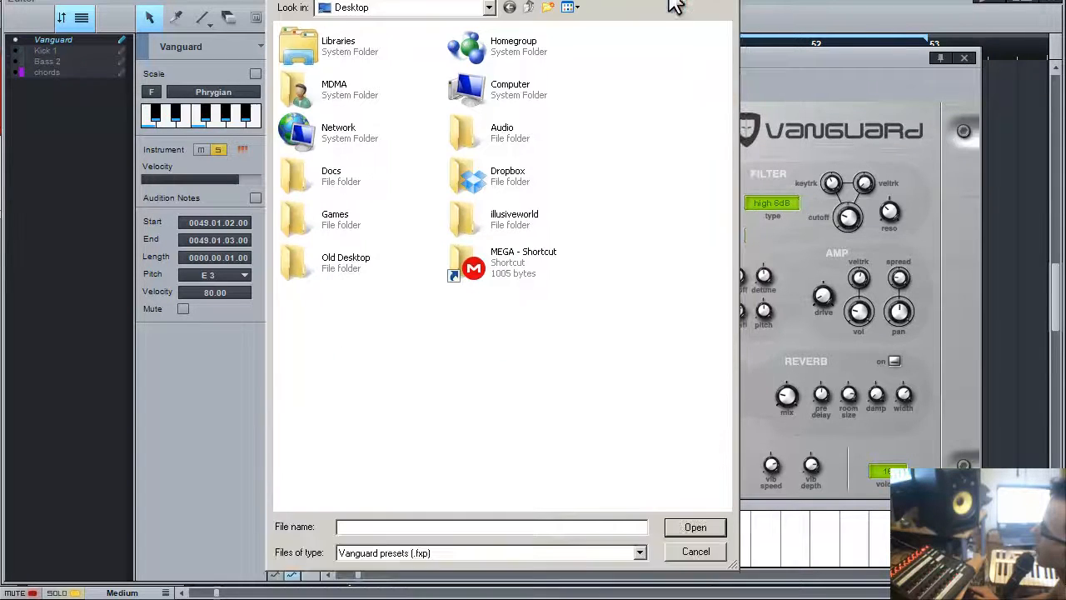
pyautogui.click(695, 552)
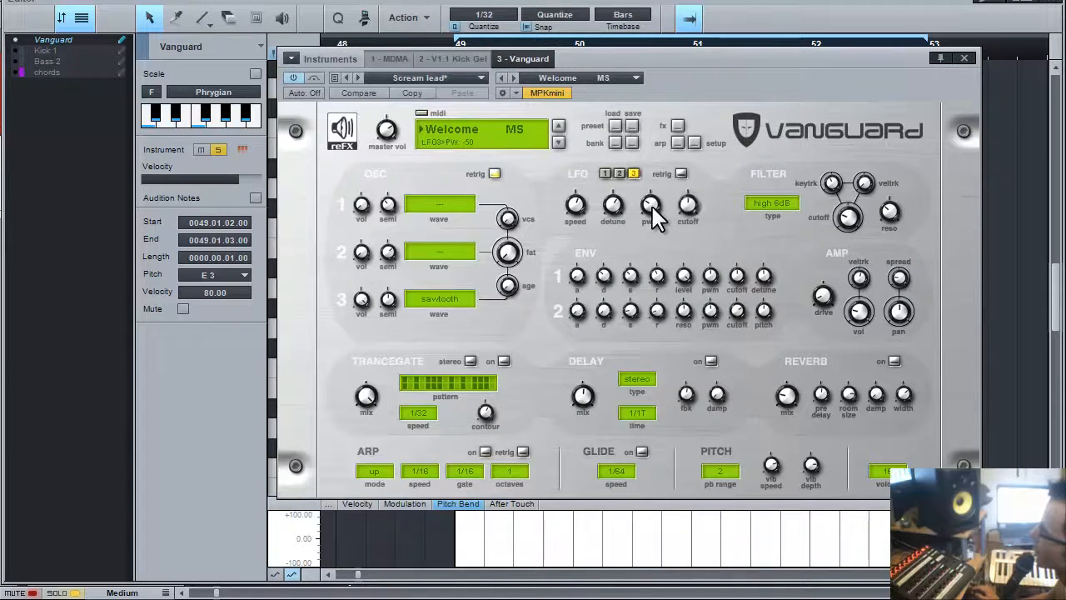
# Zero the detune, pulse-width and cutoff modulation of LFOs 3, 2 and 1, leaving LFO 3 selected.
pyautogui.moveTo(616, 212)
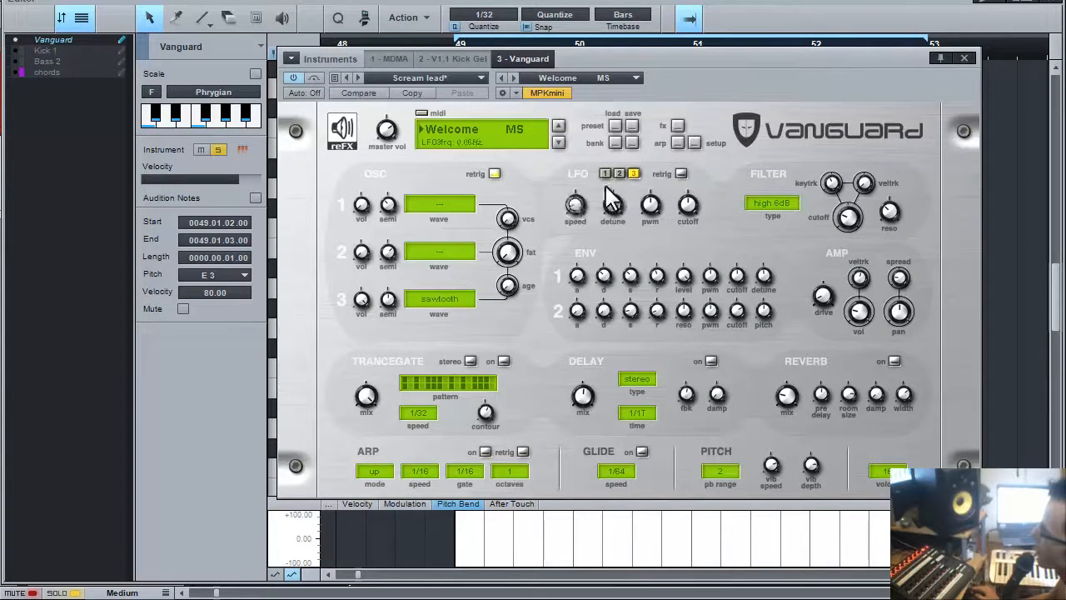
pyautogui.click(620, 173)
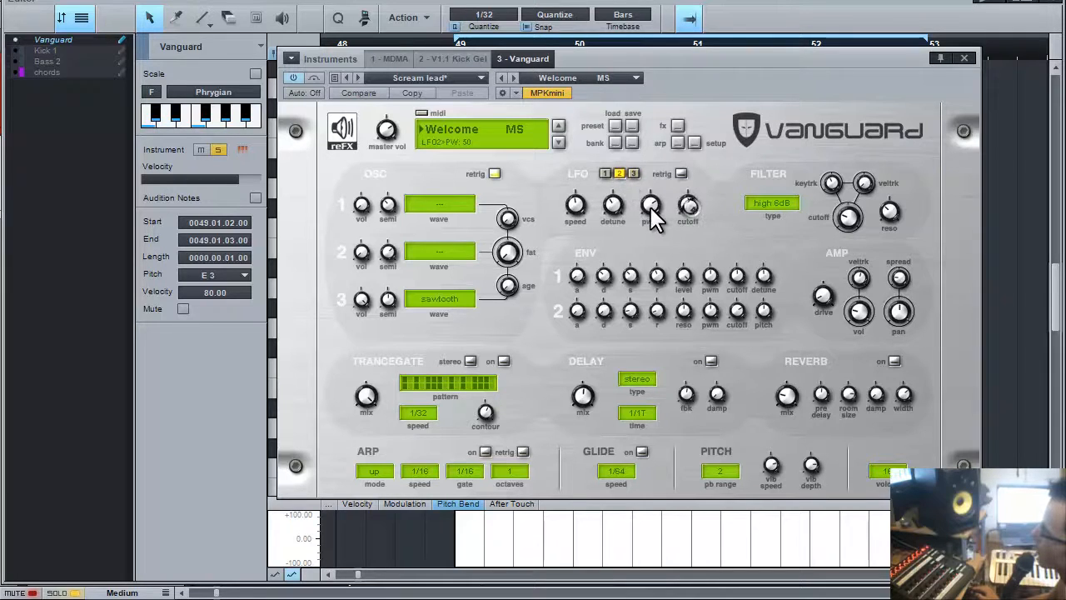
pyautogui.moveTo(576, 215)
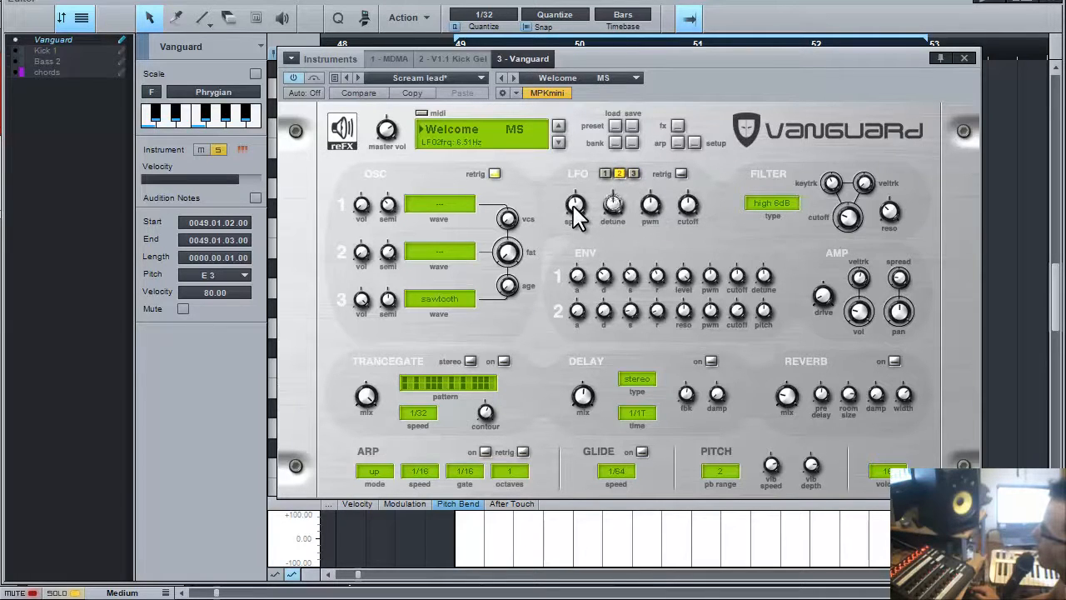
pyautogui.click(605, 173)
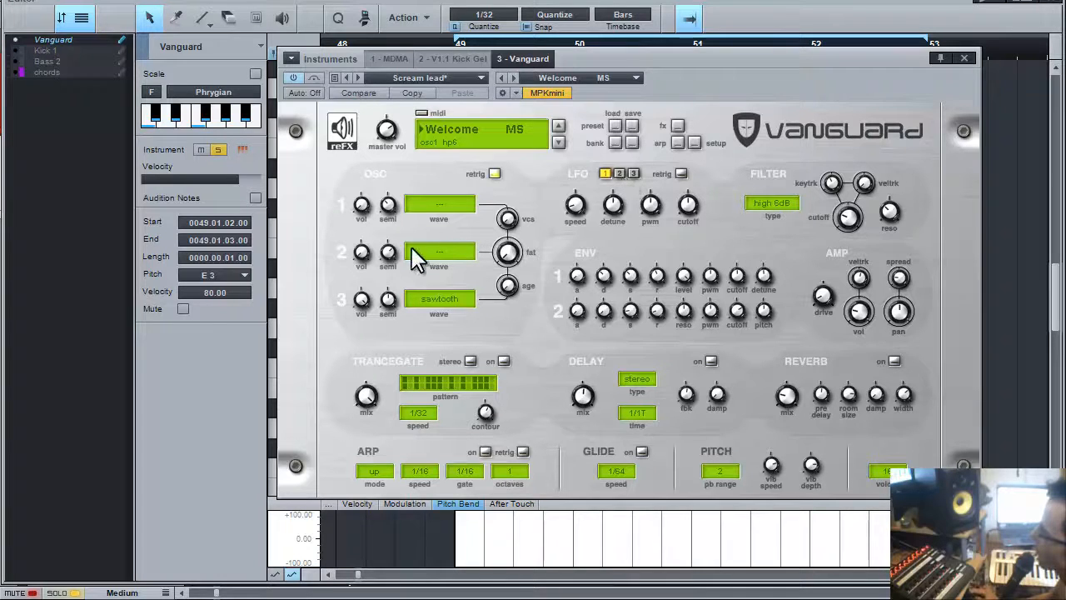
pyautogui.click(633, 173)
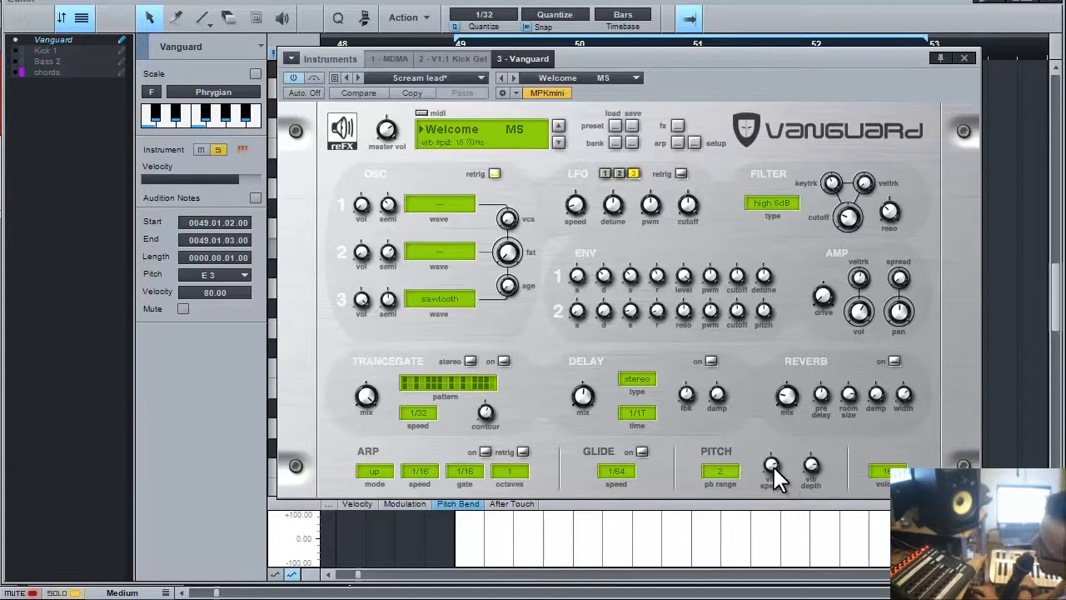
# Reduce the pitch vibrato speed and depth, and enable Glide at its 1/64 speed.
pyautogui.moveTo(773, 464); pyautogui.dragTo(775, 574)
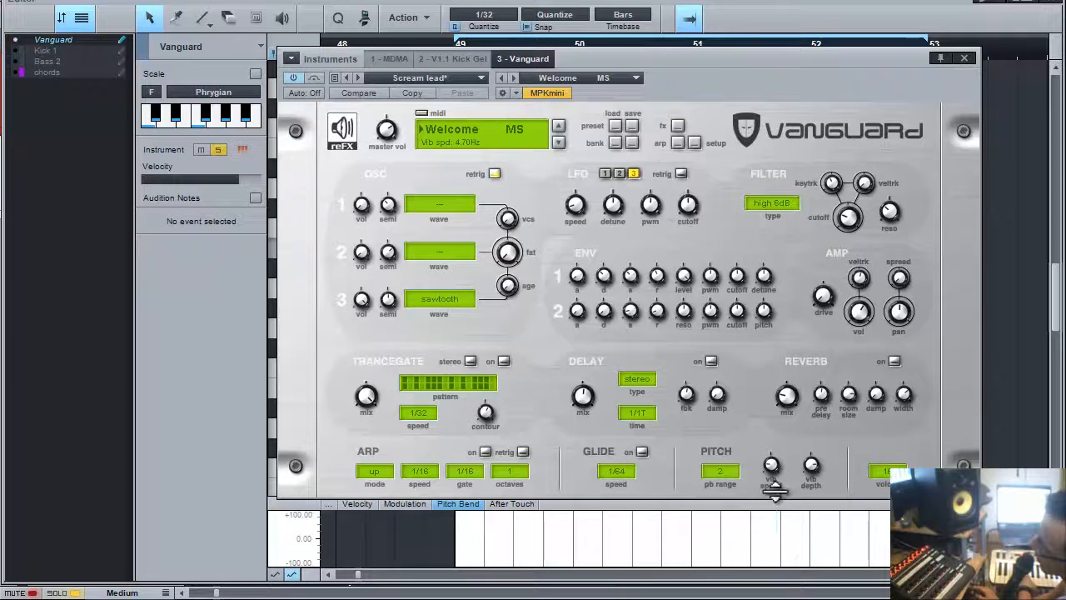
pyautogui.moveTo(804, 463); pyautogui.dragTo(804, 561)
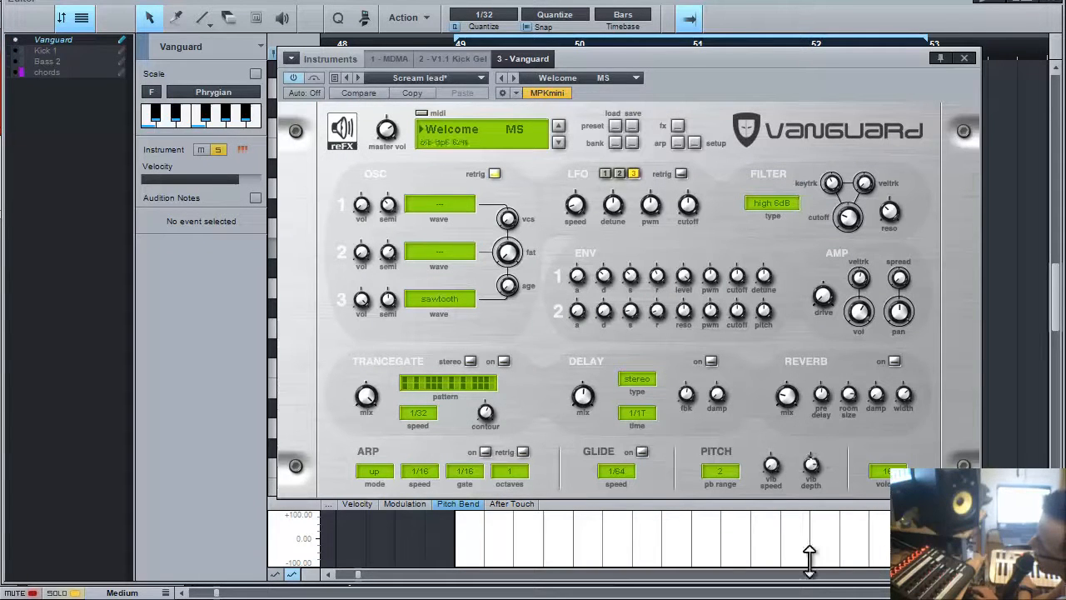
pyautogui.click(643, 454)
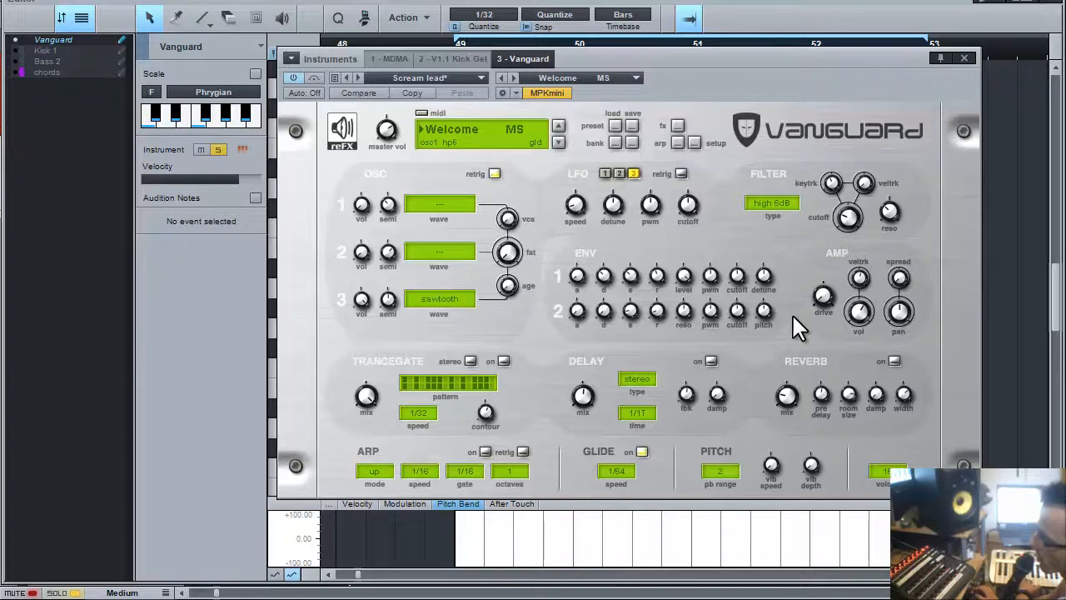
# Change the filter type to high 24dB and adjust its cutoff, with the resonance raised to about the middle.
pyautogui.moveTo(580, 281)
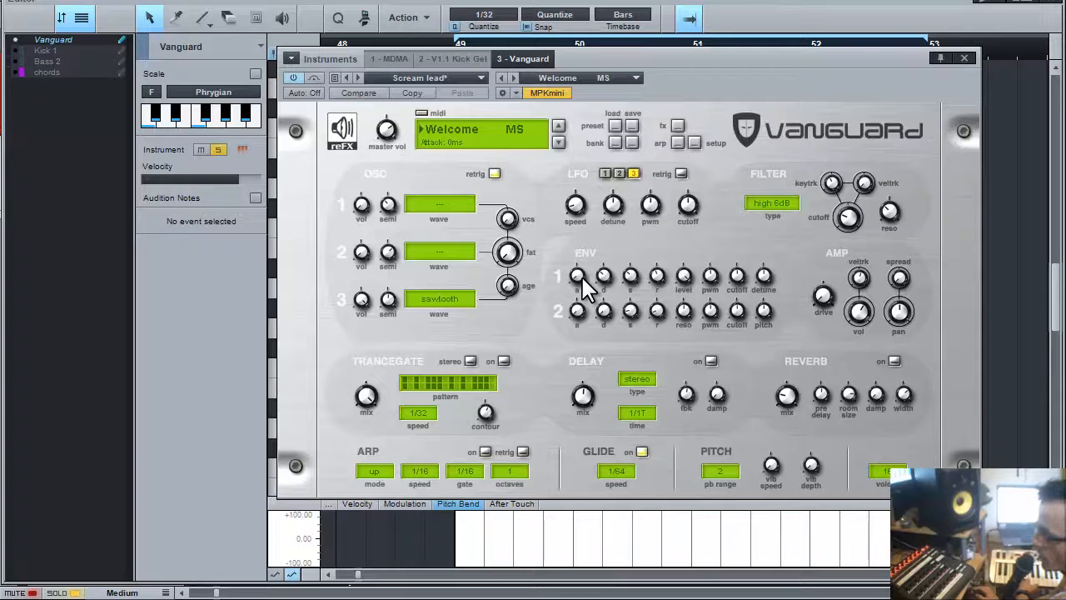
pyautogui.moveTo(602, 224)
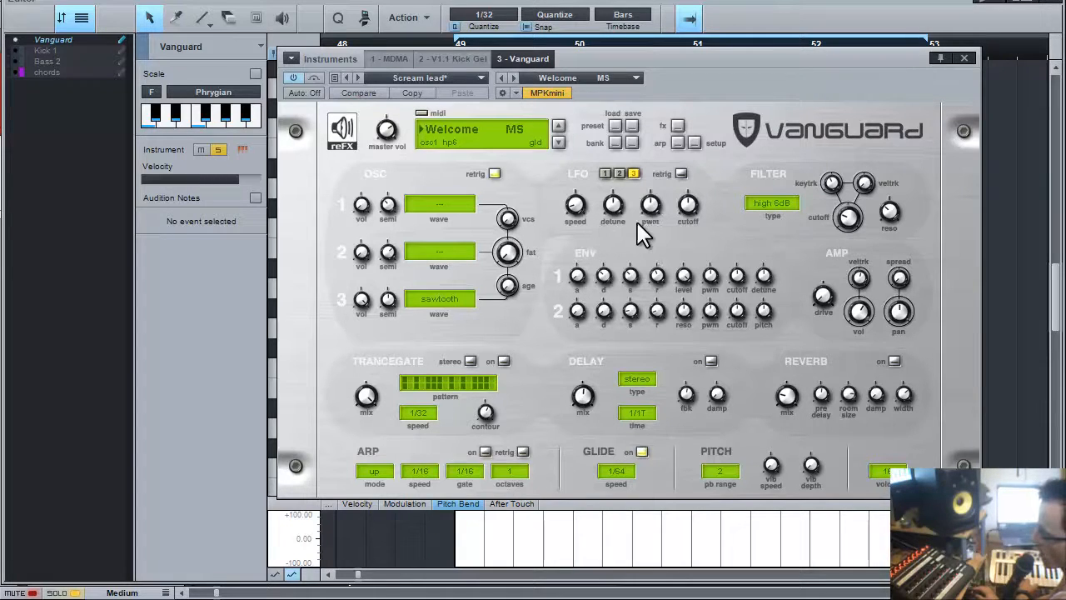
pyautogui.moveTo(686, 214)
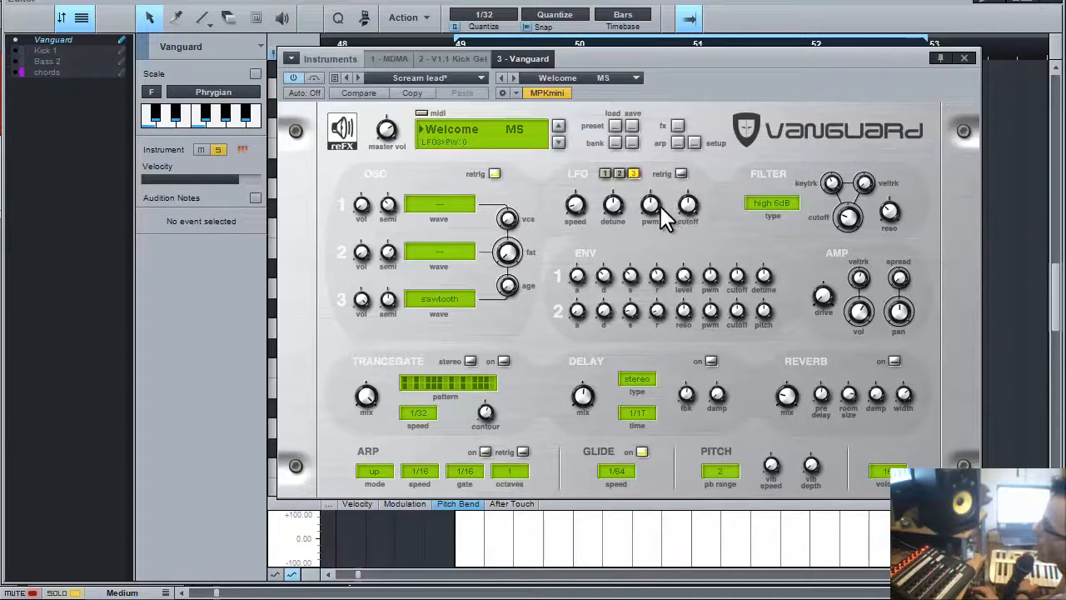
pyautogui.moveTo(581, 207)
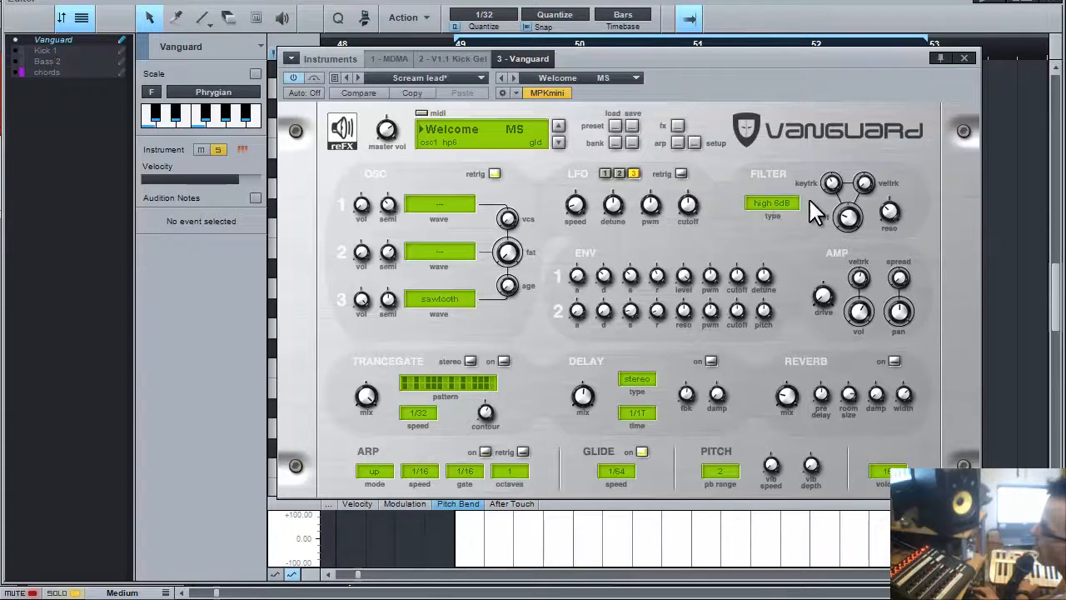
pyautogui.moveTo(849, 218)
pyautogui.mouseDown()
pyautogui.moveTo(845, 112)
pyautogui.moveTo(848, 234)
pyautogui.moveTo(856, 145)
pyautogui.moveTo(857, 204)
pyautogui.mouseUp()
pyautogui.click(785, 204)
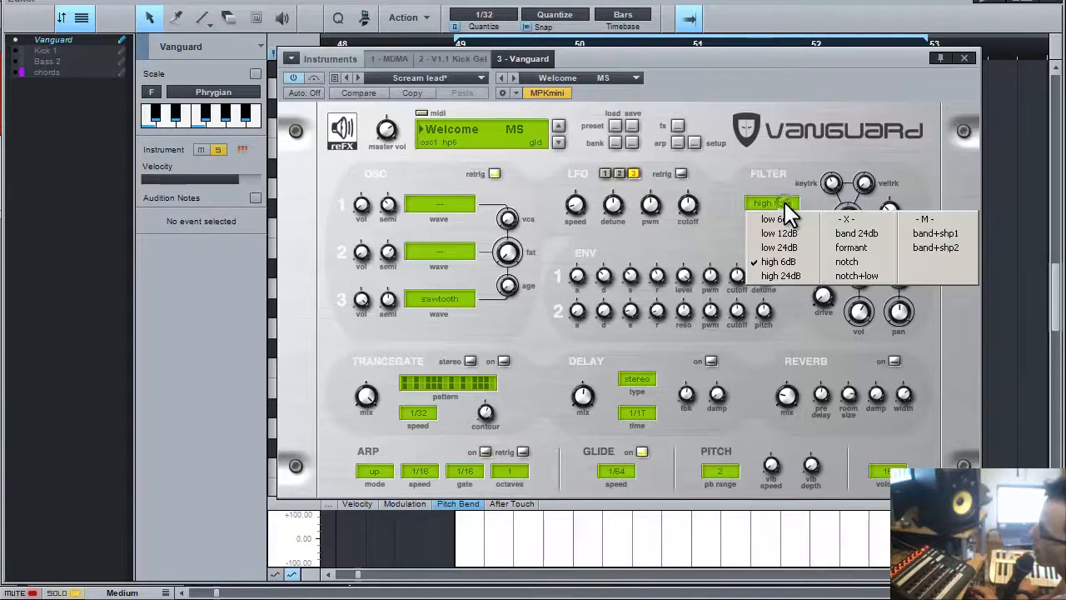
pyautogui.click(787, 276)
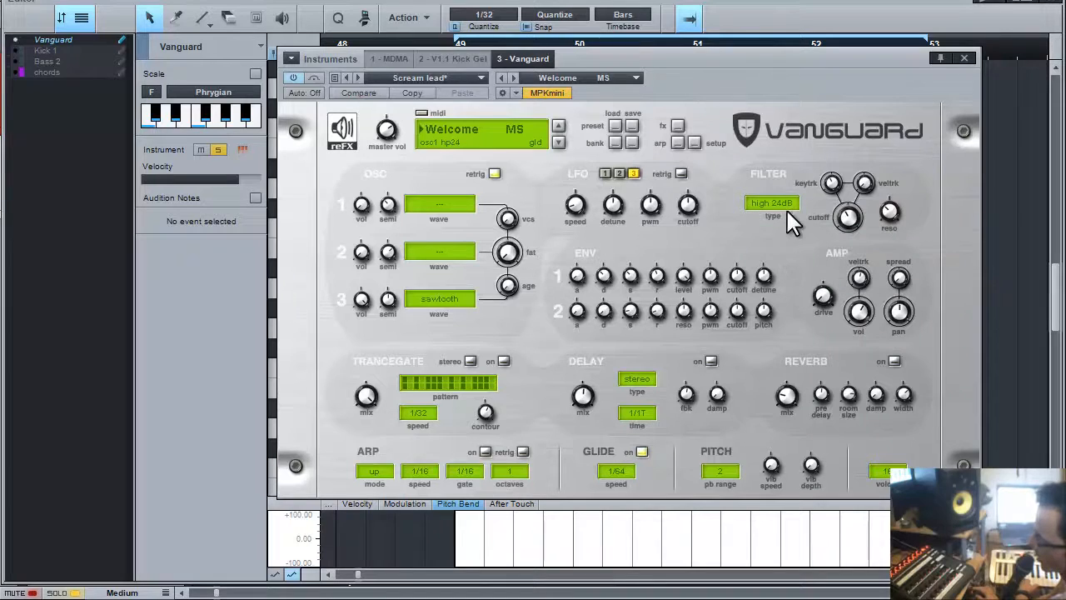
pyautogui.moveTo(853, 220); pyautogui.dragTo(832, 183)
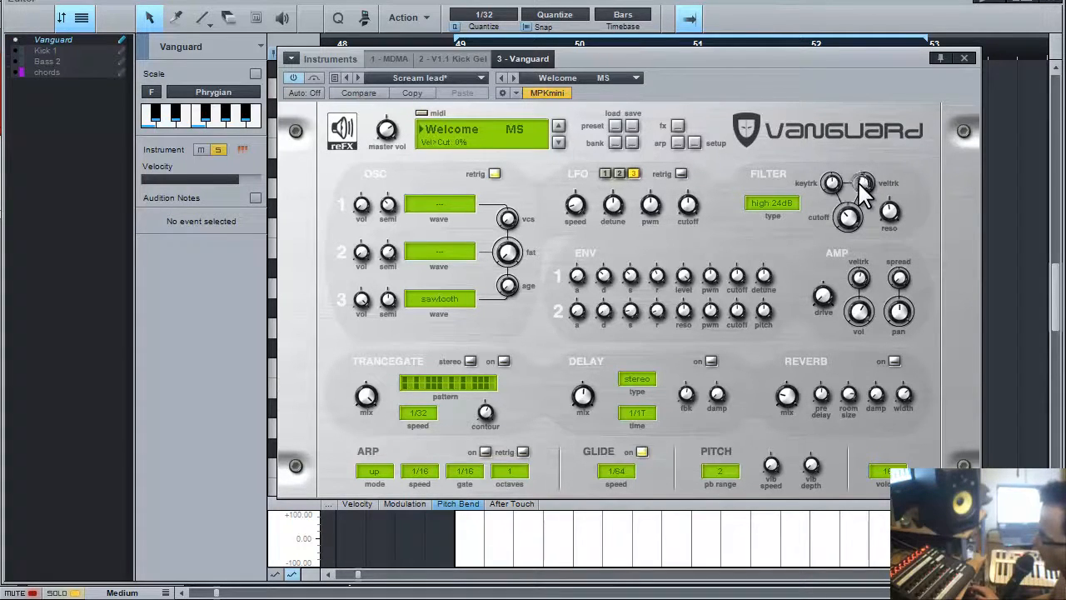
pyautogui.moveTo(848, 217)
pyautogui.mouseDown()
pyautogui.moveTo(855, 159)
pyautogui.moveTo(858, 260)
pyautogui.moveTo(855, 133)
pyautogui.moveTo(853, 254)
pyautogui.moveTo(850, 225)
pyautogui.moveTo(853, 233)
pyautogui.mouseUp()
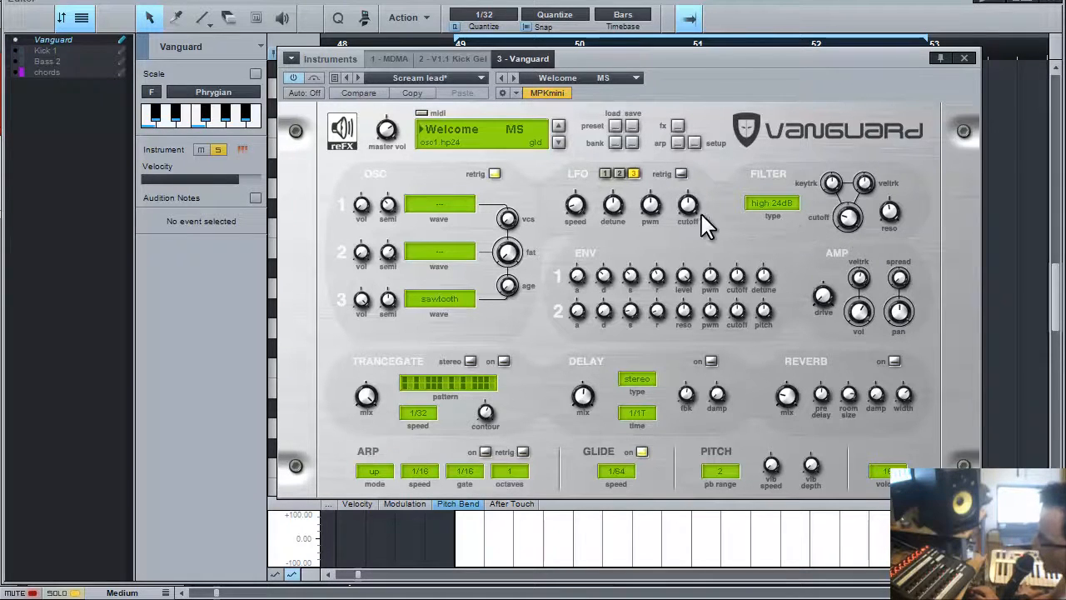
# Raise LFO 3's cutoff modulation and set its speed to 3.05 Hz.
pyautogui.moveTo(686, 210)
pyautogui.moveTo(689, 210); pyautogui.dragTo(696, 196)
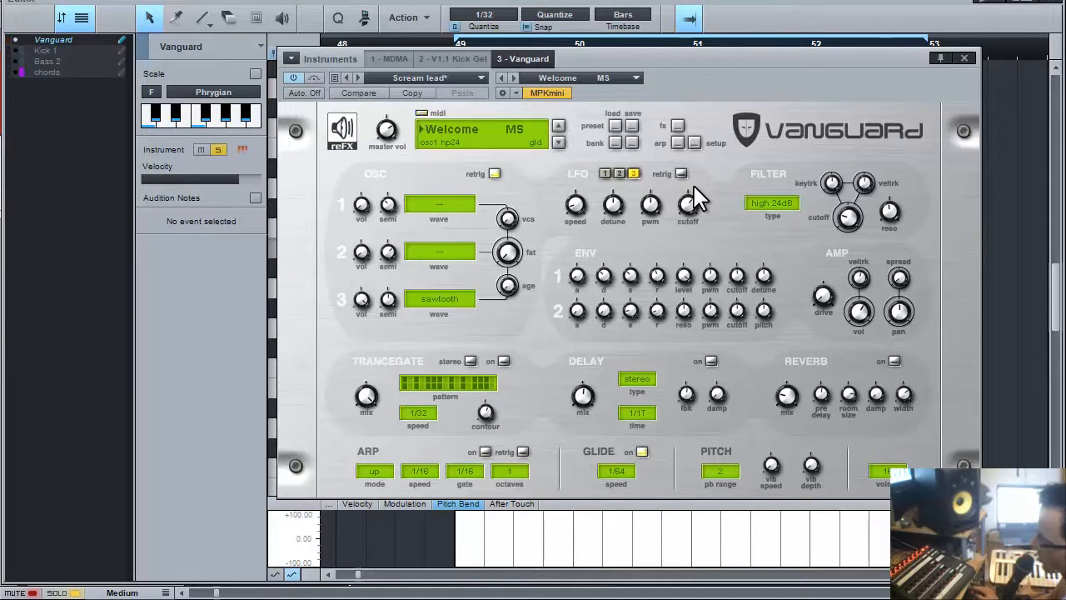
pyautogui.moveTo(576, 206)
pyautogui.mouseDown()
pyautogui.moveTo(581, 152)
pyautogui.moveTo(580, 210)
pyautogui.moveTo(587, 177)
pyautogui.moveTo(575, 166)
pyautogui.moveTo(588, 204)
pyautogui.mouseUp()
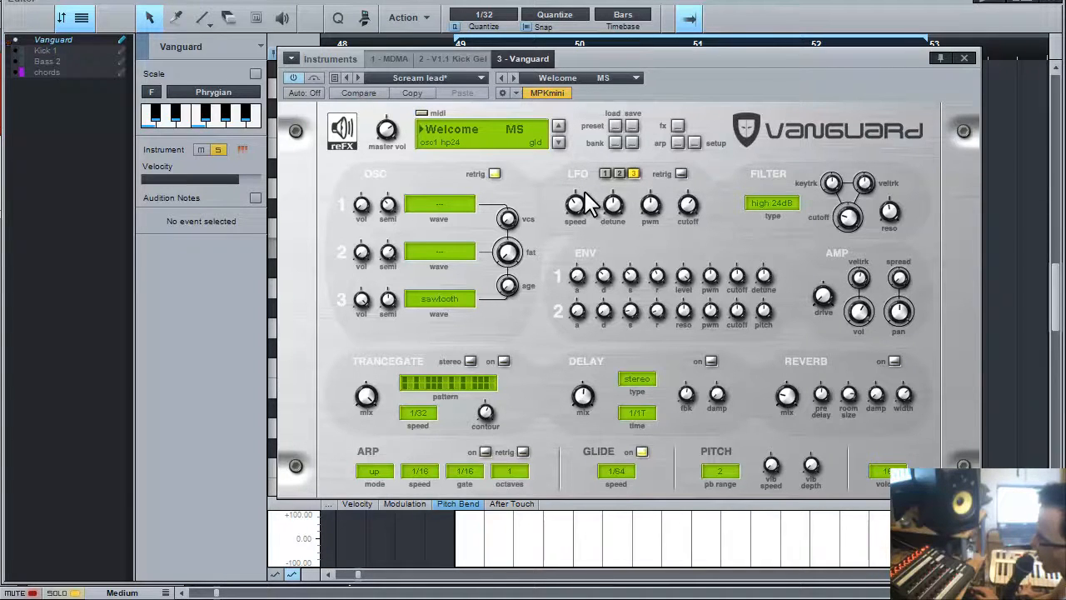
pyautogui.click(583, 206)
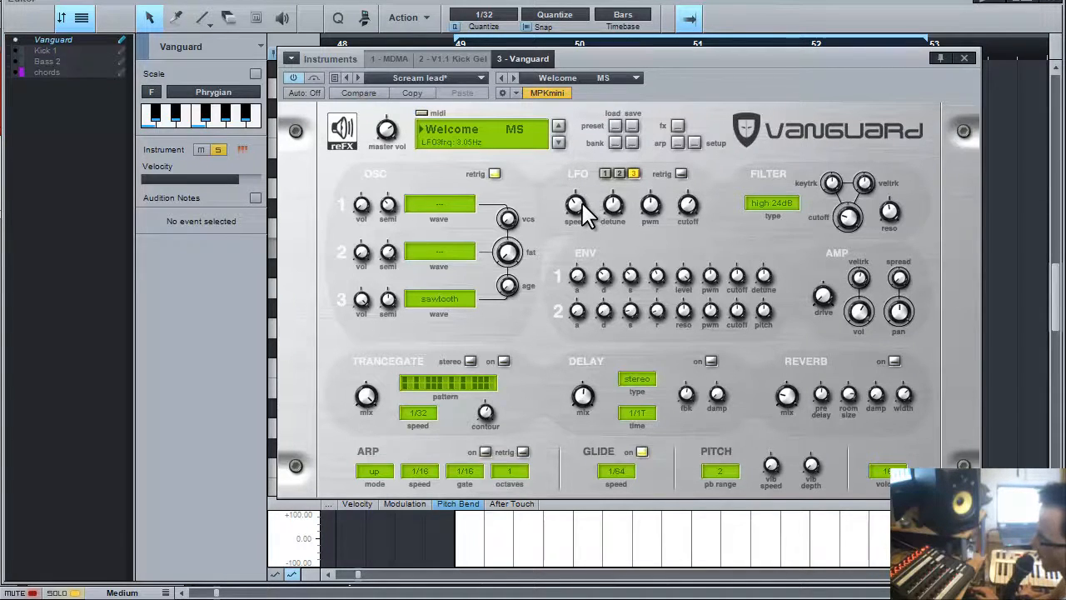
pyautogui.click(680, 174)
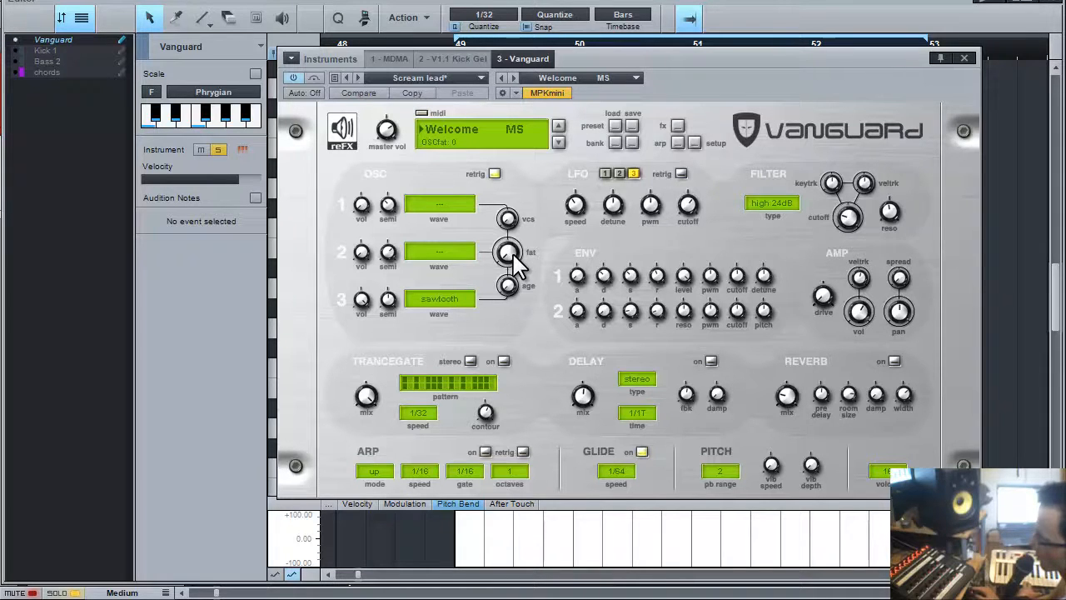
# Raise the oscillator section's fat amount to 11.
pyautogui.moveTo(516, 265); pyautogui.dragTo(508, 209)
pyautogui.moveTo(512, 256)
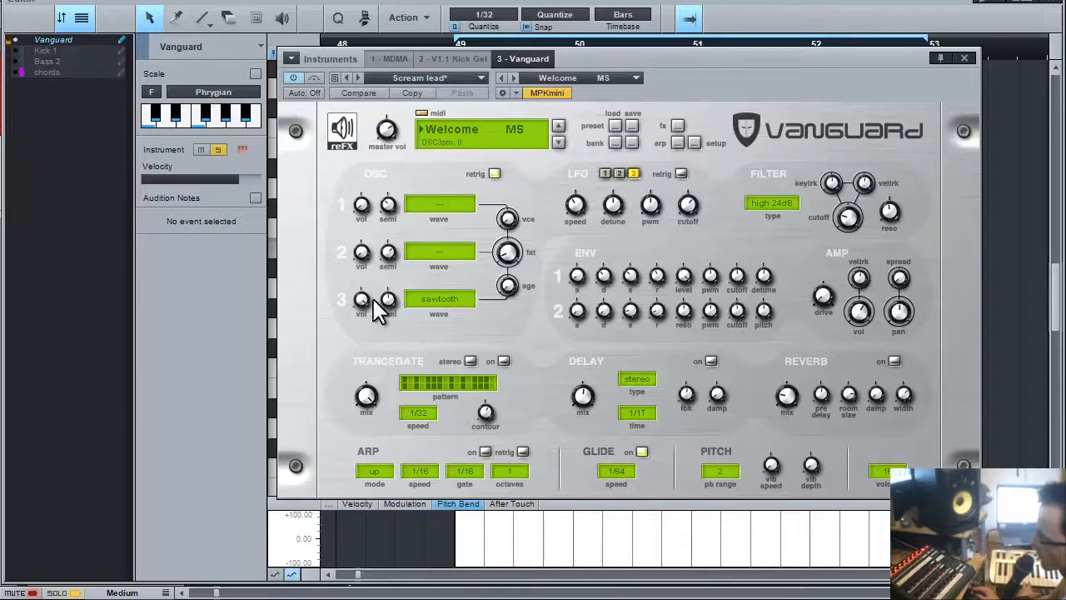
pyautogui.moveTo(387, 252)
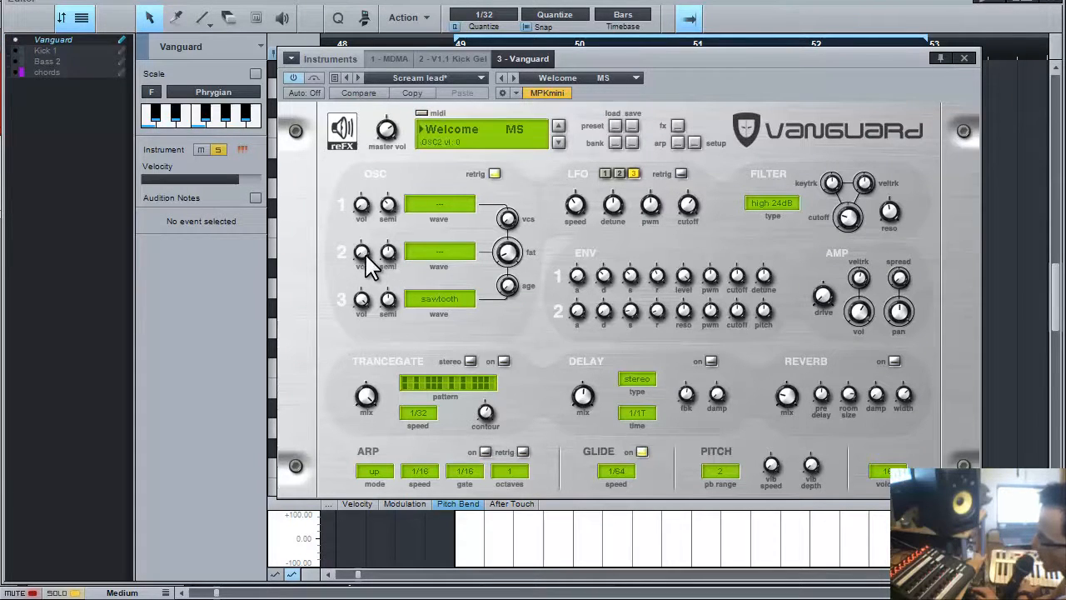
# Set oscillator 2's waveform to sawtooth and turn up its volume.
pyautogui.click(447, 254)
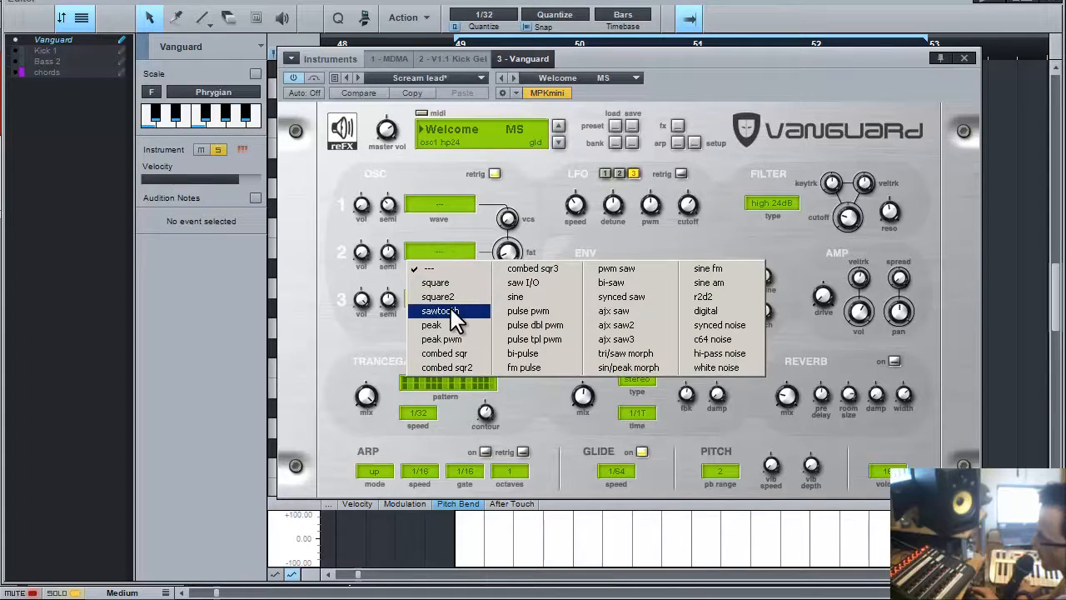
pyautogui.click(451, 315)
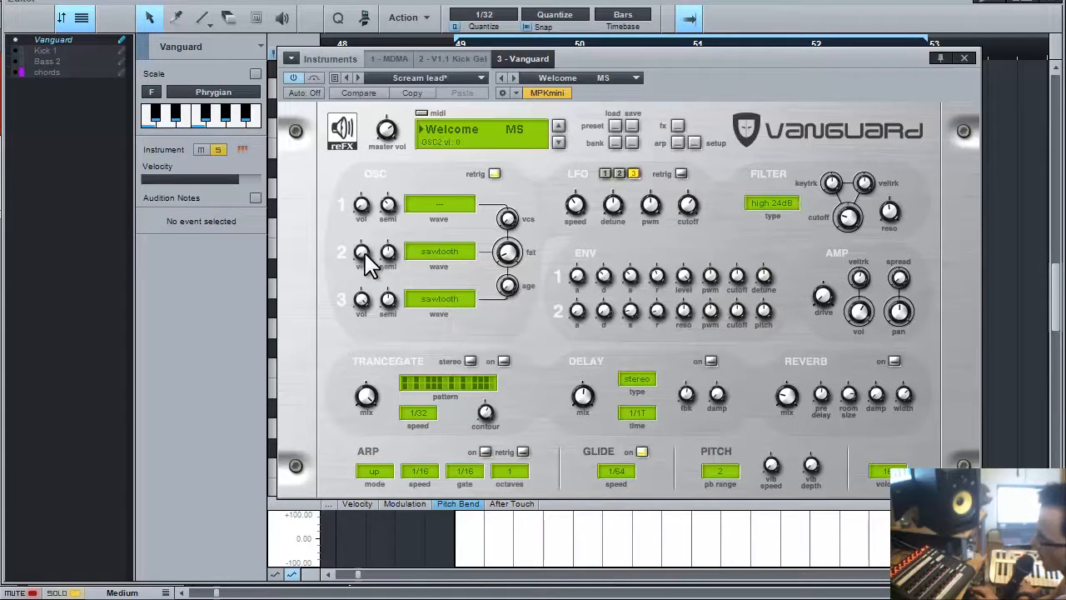
pyautogui.moveTo(362, 253); pyautogui.dragTo(370, 125)
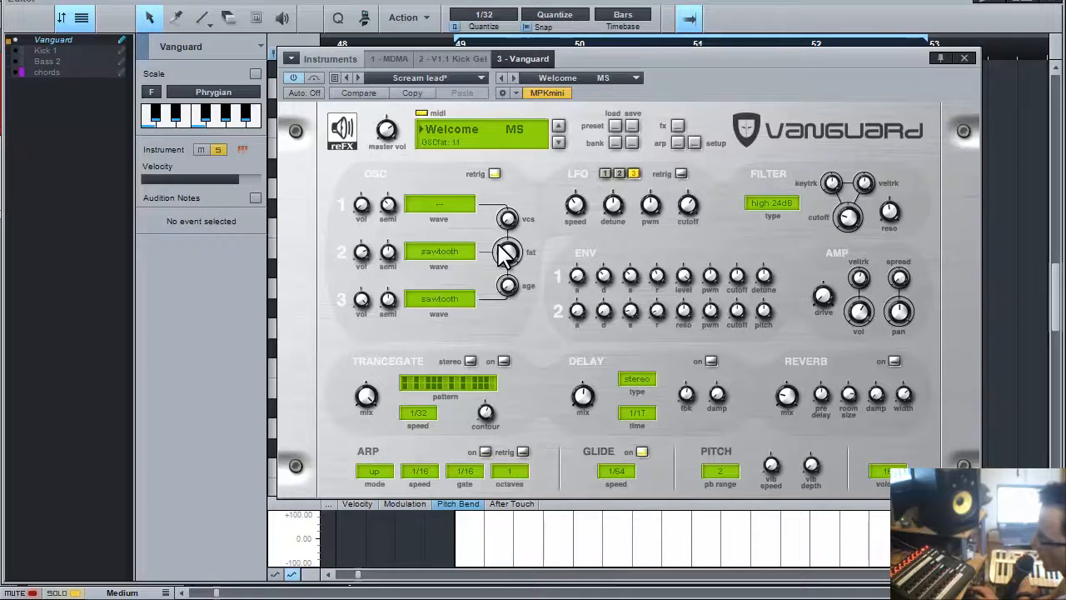
# Fine-tune the oscillator fat amount and increase the number of fat voices.
pyautogui.moveTo(516, 261); pyautogui.dragTo(514, 240)
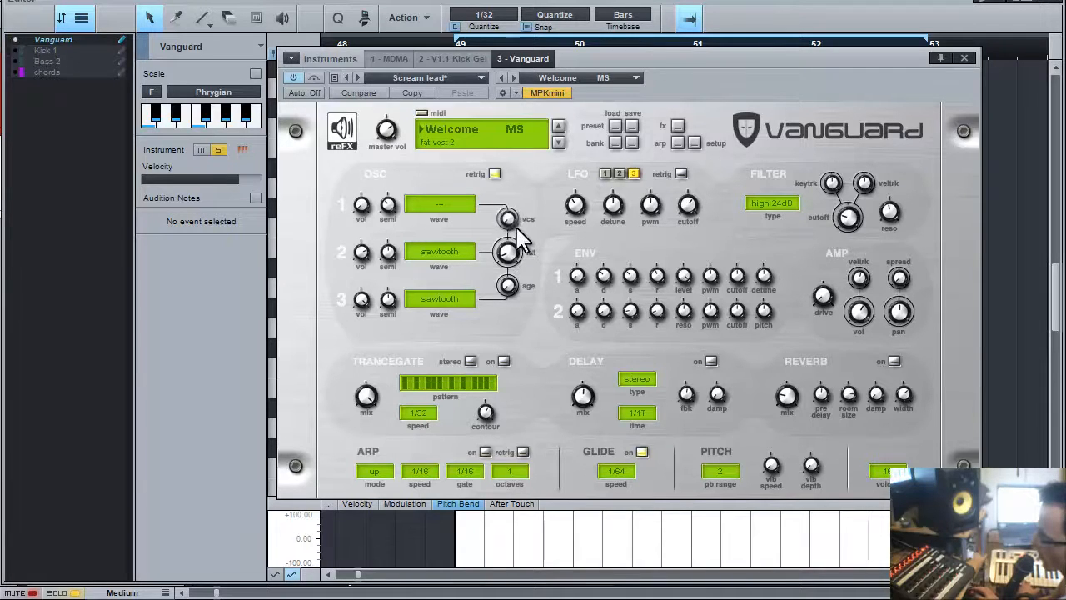
pyautogui.moveTo(514, 230); pyautogui.dragTo(519, 198)
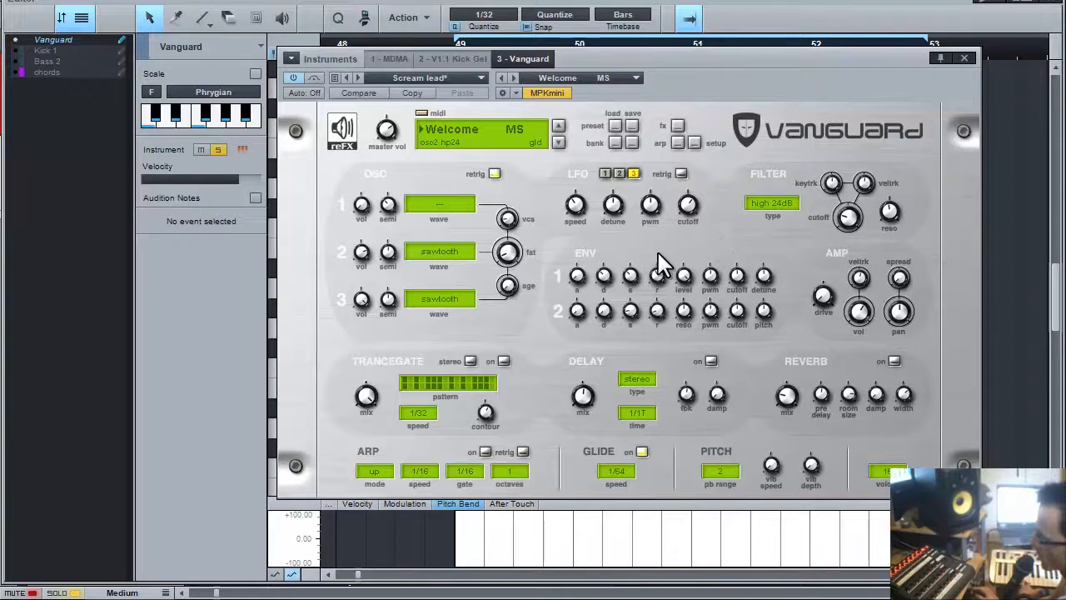
# Raise the filter cutoff slightly, then lower LFO 3's speed to about 1.73 Hz and fine-tune its cutoff modulation.
pyautogui.click(587, 274)
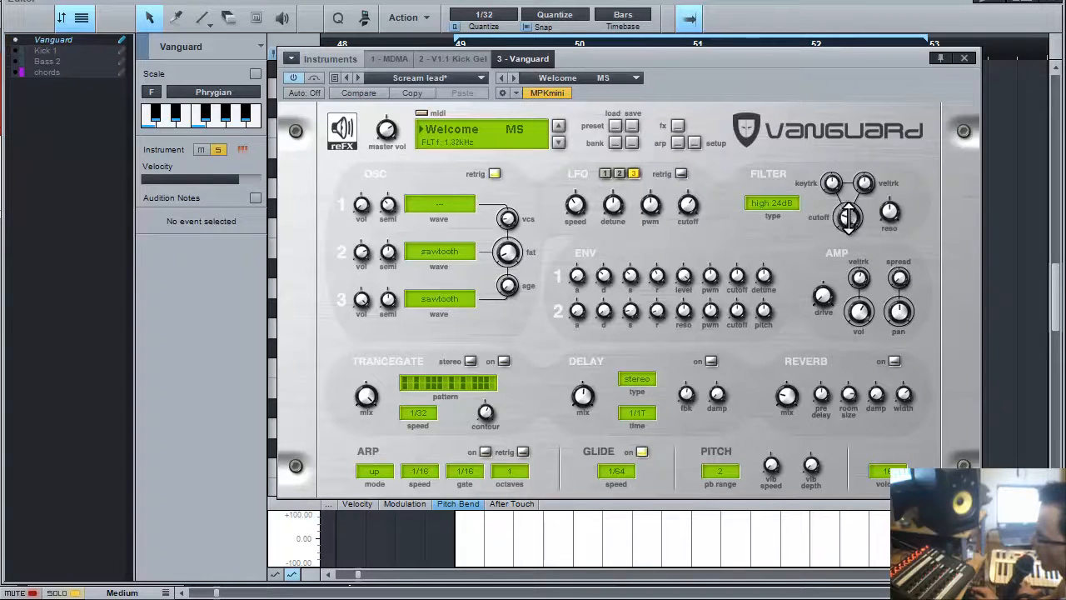
pyautogui.moveTo(849, 218)
pyautogui.mouseDown()
pyautogui.moveTo(851, 187)
pyautogui.moveTo(856, 220)
pyautogui.mouseUp()
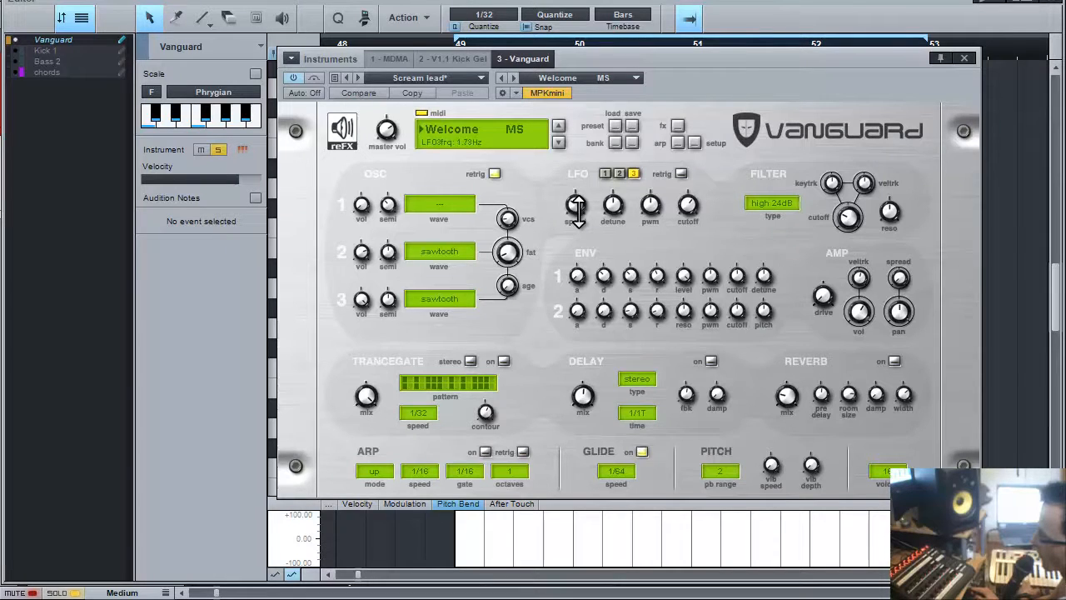
pyautogui.moveTo(696, 203)
pyautogui.mouseDown()
pyautogui.moveTo(701, 193)
pyautogui.moveTo(701, 204)
pyautogui.mouseUp()
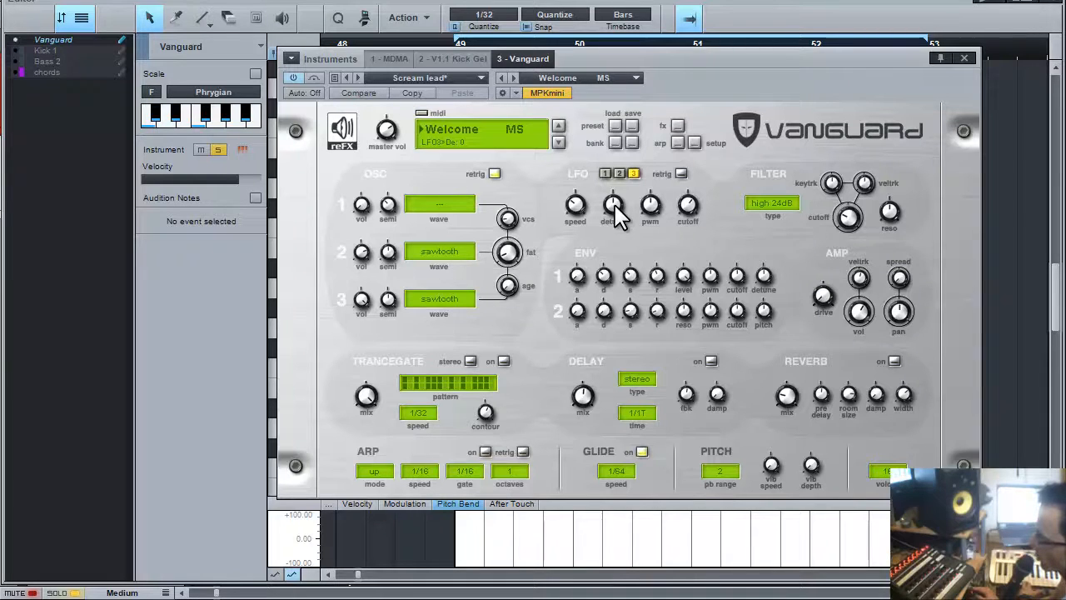
# Try LFO 3's detune modulation, then set LFO 2's cutoff modulation to 12.
pyautogui.moveTo(617, 215); pyautogui.dragTo(614, 239)
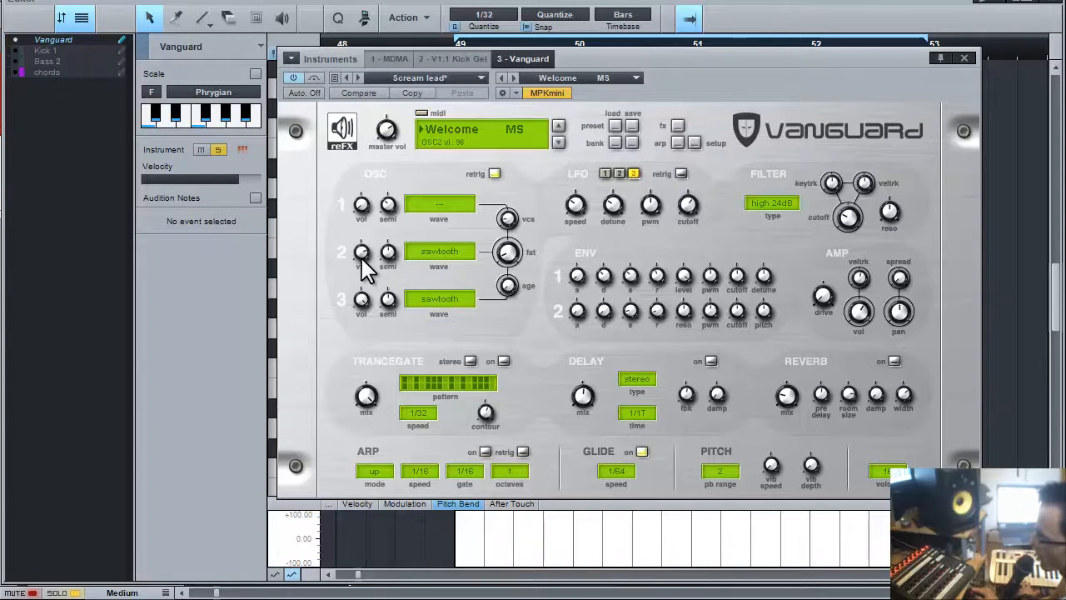
pyautogui.click(620, 174)
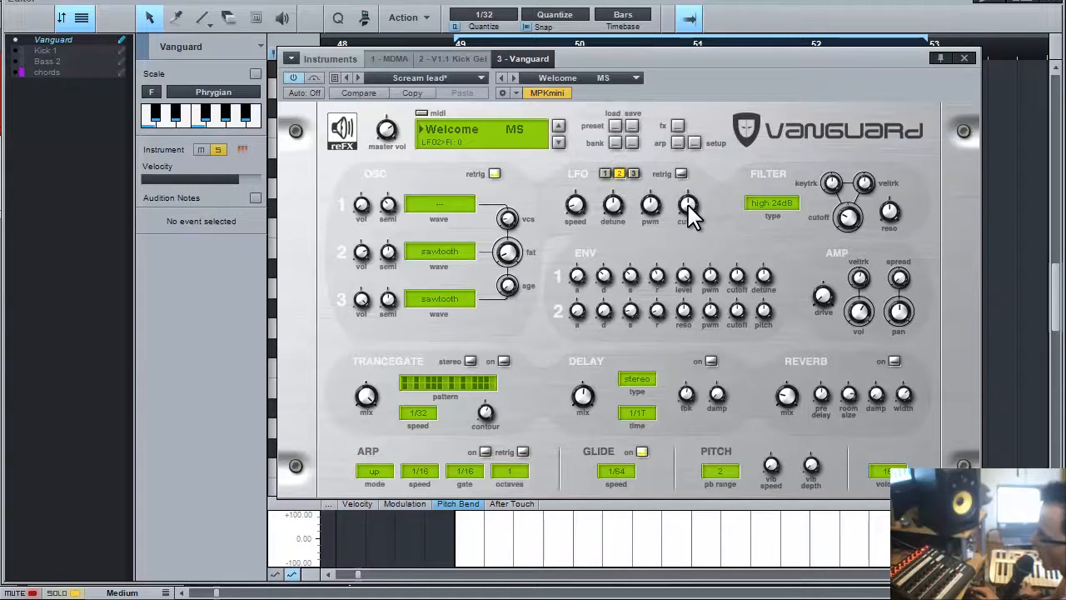
pyautogui.moveTo(689, 215)
pyautogui.mouseDown()
pyautogui.moveTo(688, 165)
pyautogui.moveTo(693, 200)
pyautogui.mouseUp()
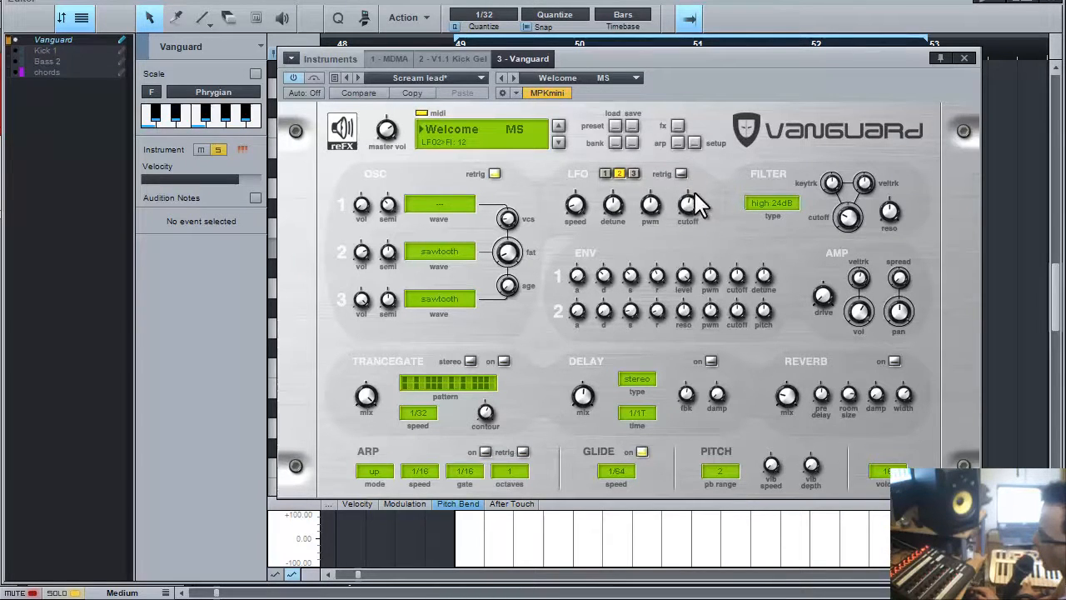
pyautogui.click(633, 174)
pyautogui.click(619, 173)
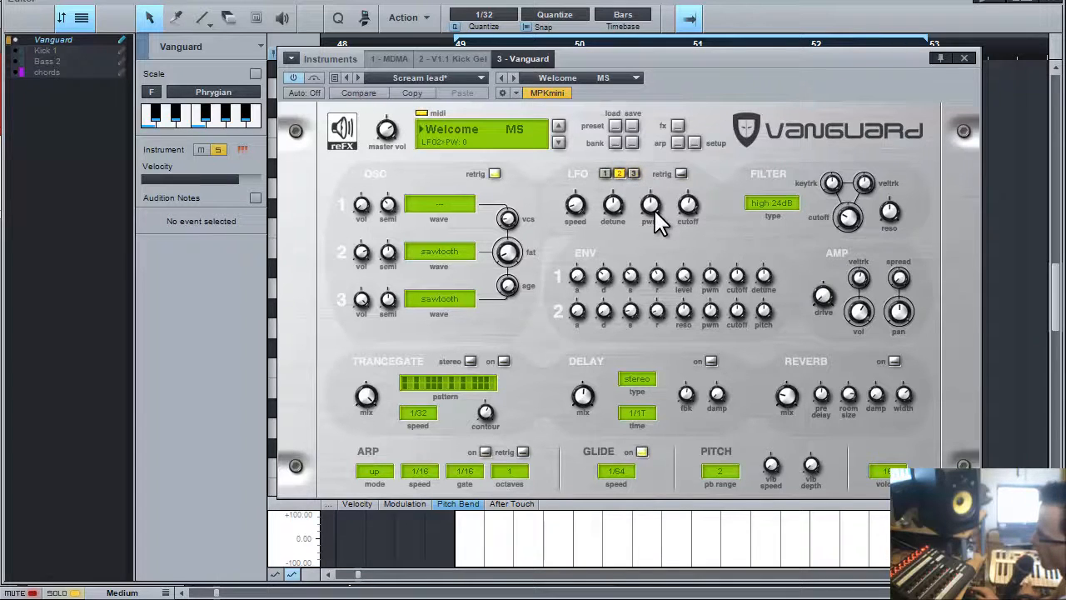
# Raise LFO 2's detune modulation slightly while comparing its settings with those of LFO 3.
pyautogui.click(634, 174)
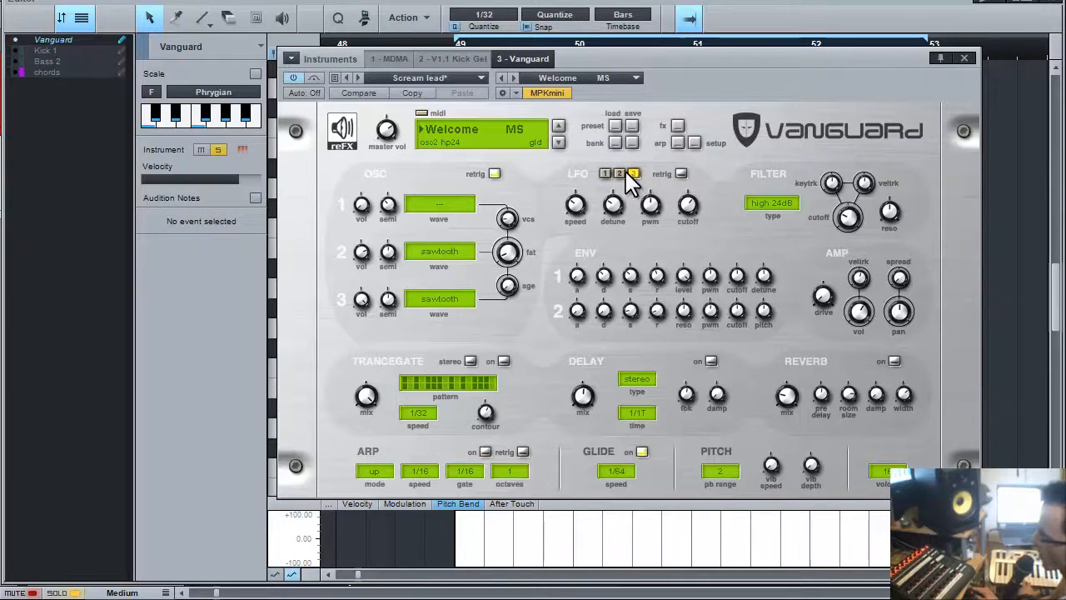
pyautogui.click(619, 173)
pyautogui.moveTo(614, 214); pyautogui.dragTo(617, 193)
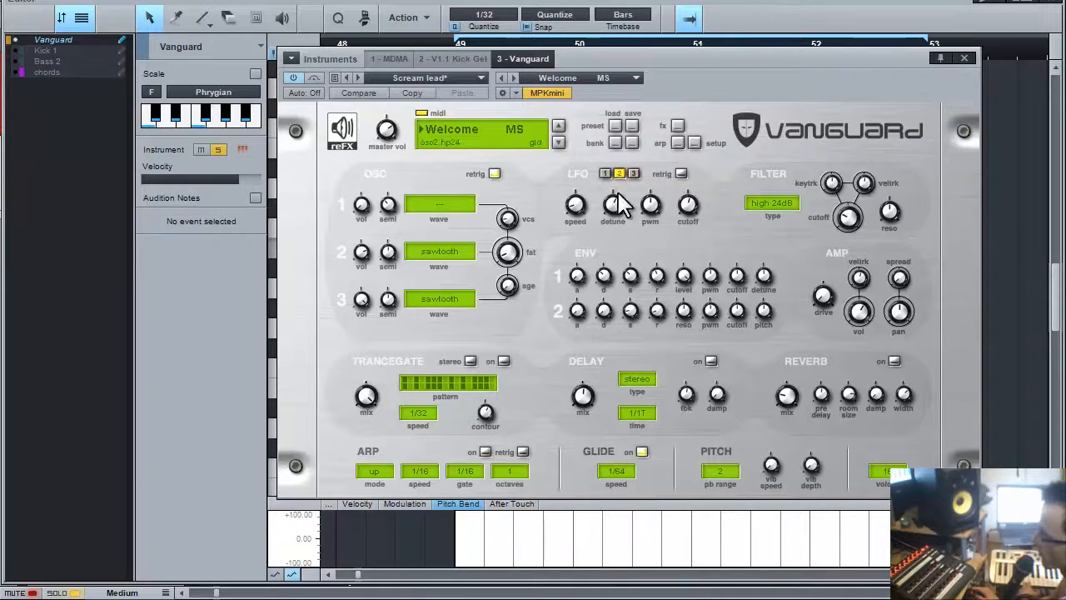
pyautogui.click(649, 206)
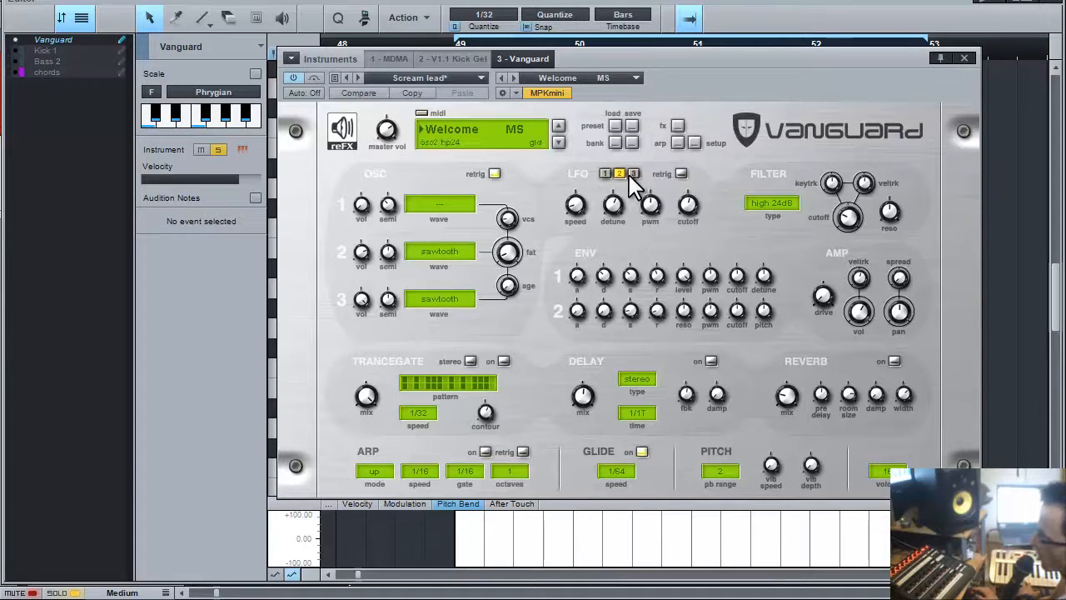
pyautogui.click(631, 176)
pyautogui.click(620, 173)
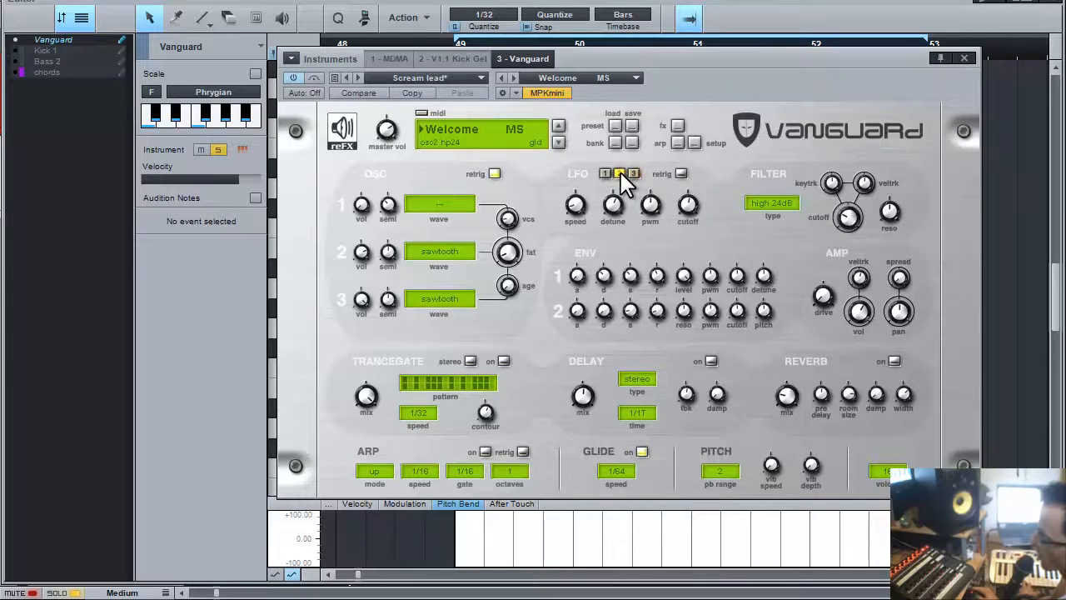
# Increase LFO 2's speed and fine-tune its cutoff modulation, with the oscillator retrigger switched off.
pyautogui.moveTo(582, 218); pyautogui.dragTo(617, 199)
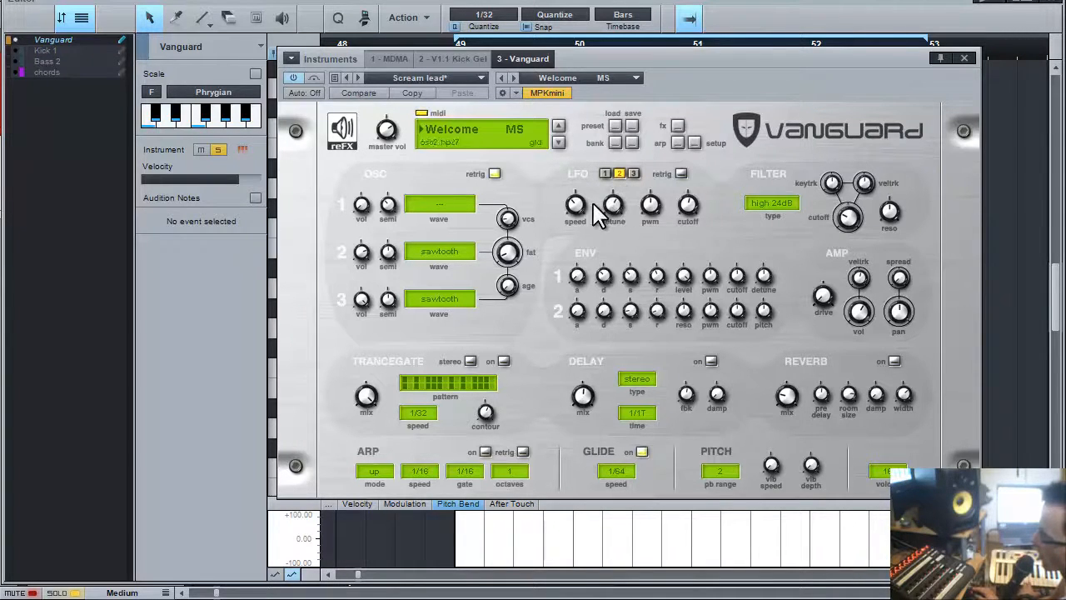
pyautogui.moveTo(686, 208)
pyautogui.mouseDown()
pyautogui.moveTo(684, 193)
pyautogui.moveTo(685, 208)
pyautogui.mouseUp()
pyautogui.moveTo(687, 209); pyautogui.dragTo(688, 213)
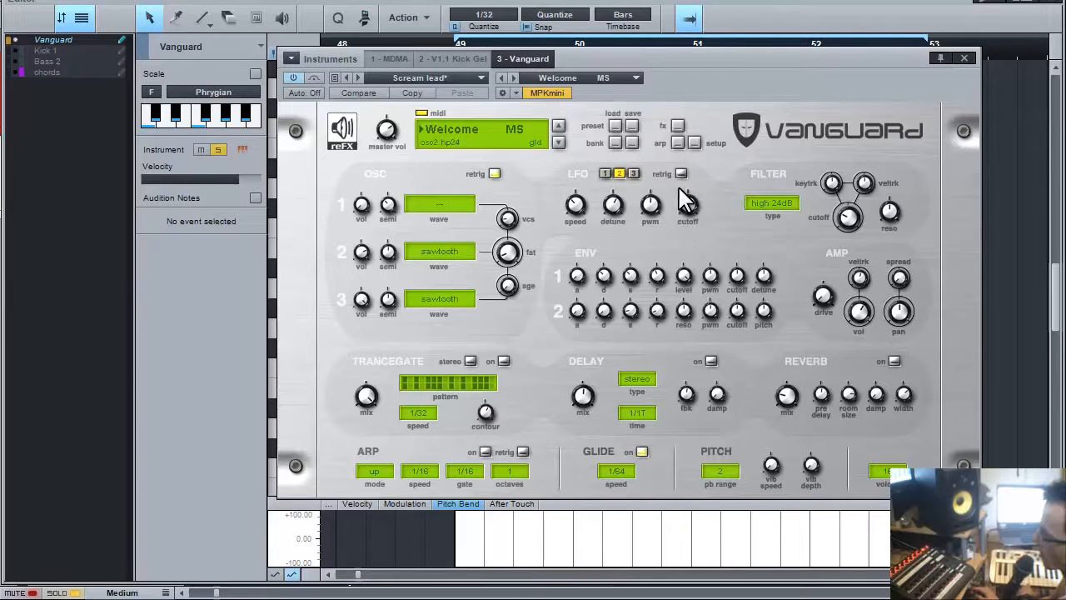
pyautogui.click(494, 175)
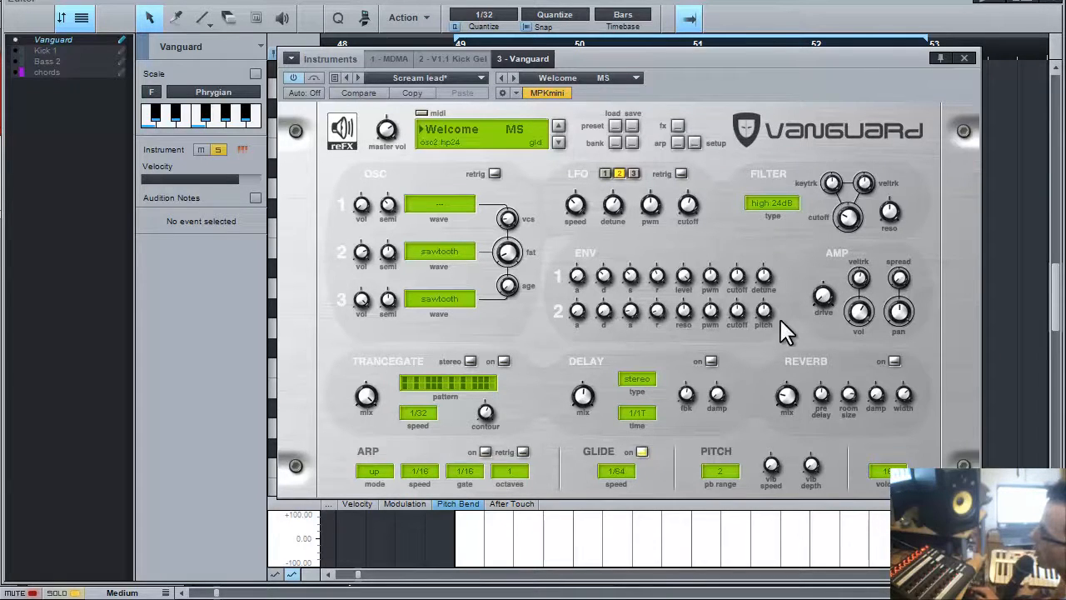
# Set envelope 2's pitch modulation to 21.25 and adjust the envelope's attack and decay.
pyautogui.moveTo(760, 314); pyautogui.dragTo(766, 172)
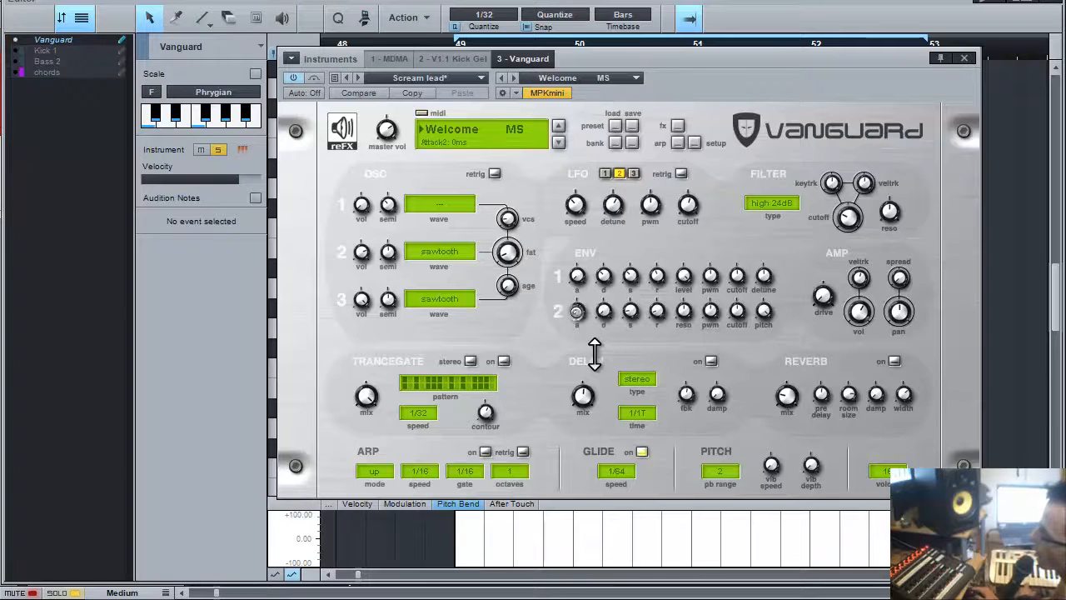
pyautogui.moveTo(577, 310); pyautogui.dragTo(581, 271)
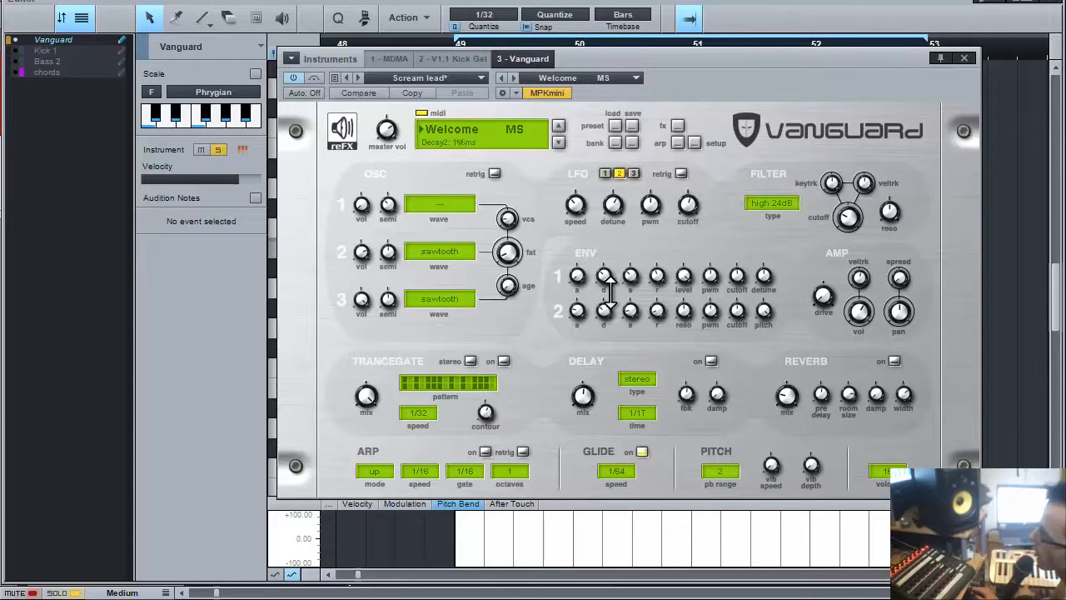
pyautogui.moveTo(577, 310); pyautogui.dragTo(629, 316)
pyautogui.moveTo(769, 309); pyautogui.dragTo(769, 360)
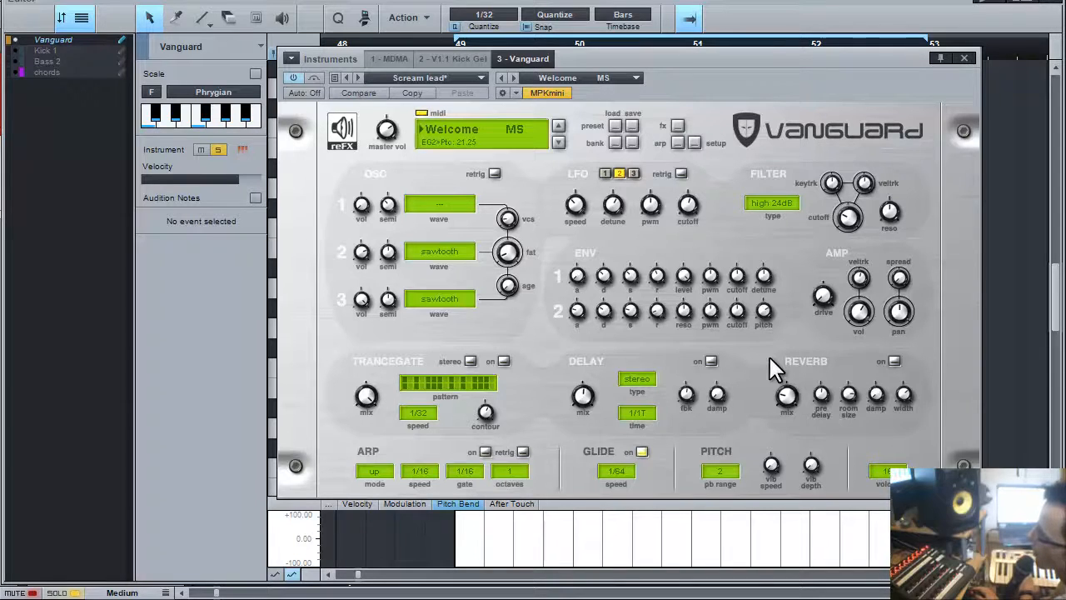
# Shape envelope 2 with a 0 ms attack, lower sustain and release, and a fine-tuned decay.
pyautogui.moveTo(581, 311); pyautogui.dragTo(587, 348)
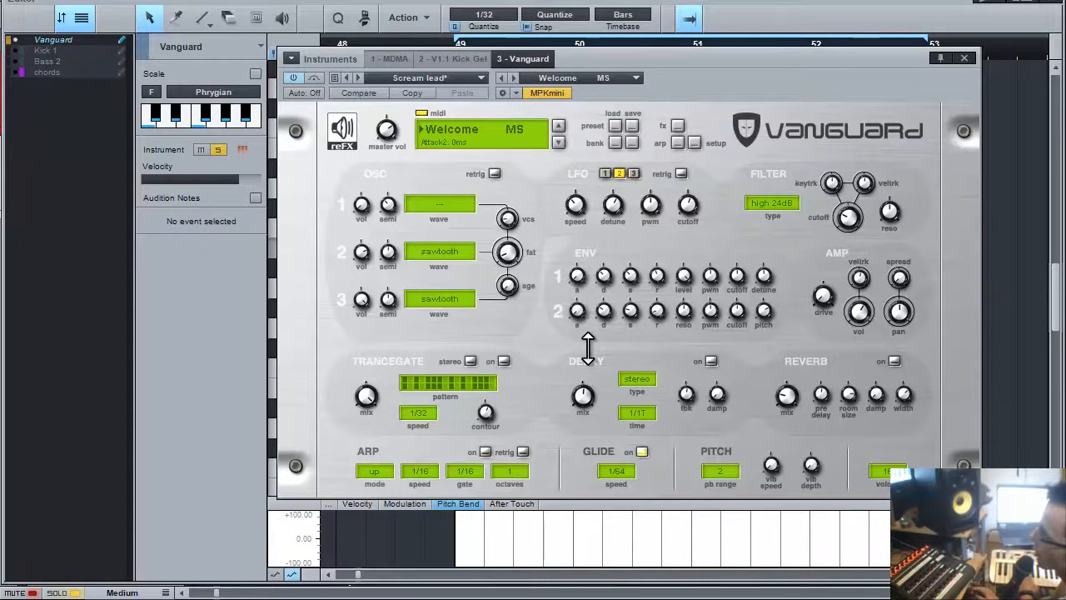
pyautogui.moveTo(603, 311)
pyautogui.mouseDown()
pyautogui.moveTo(604, 292)
pyautogui.moveTo(609, 304)
pyautogui.mouseUp()
pyautogui.moveTo(603, 314)
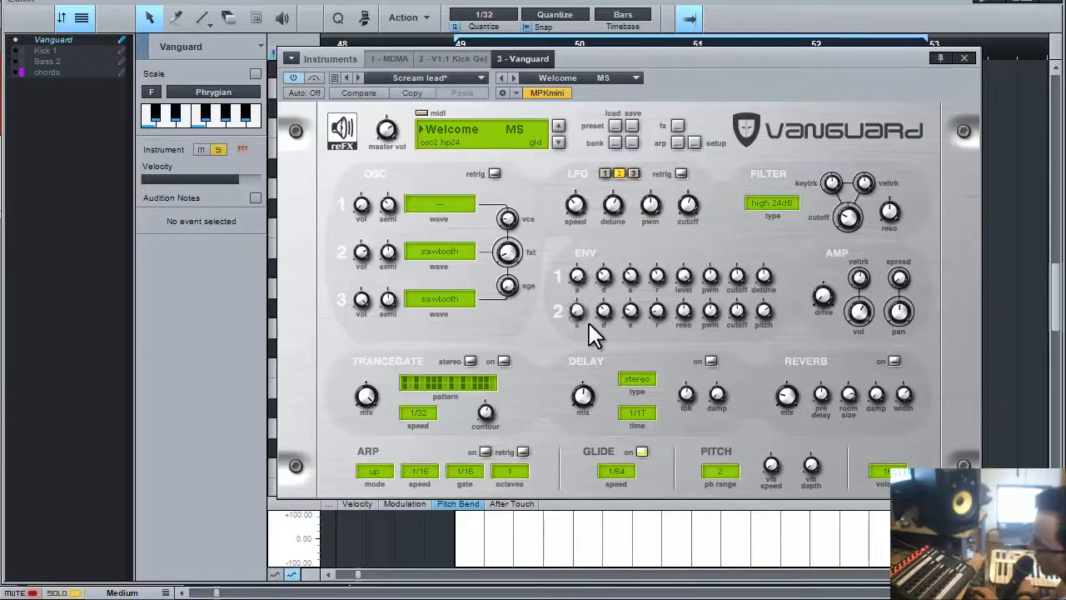
pyautogui.scroll(1, 605, 316)
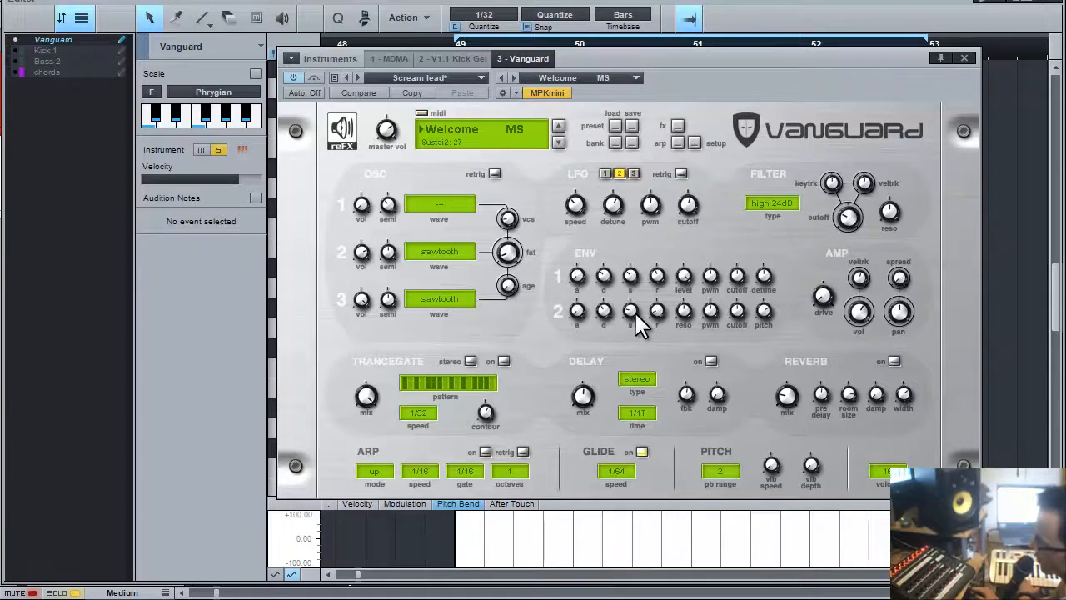
pyautogui.moveTo(633, 323); pyautogui.dragTo(632, 375)
pyautogui.moveTo(657, 312); pyautogui.dragTo(658, 336)
pyautogui.moveTo(606, 307); pyautogui.dragTo(605, 310)
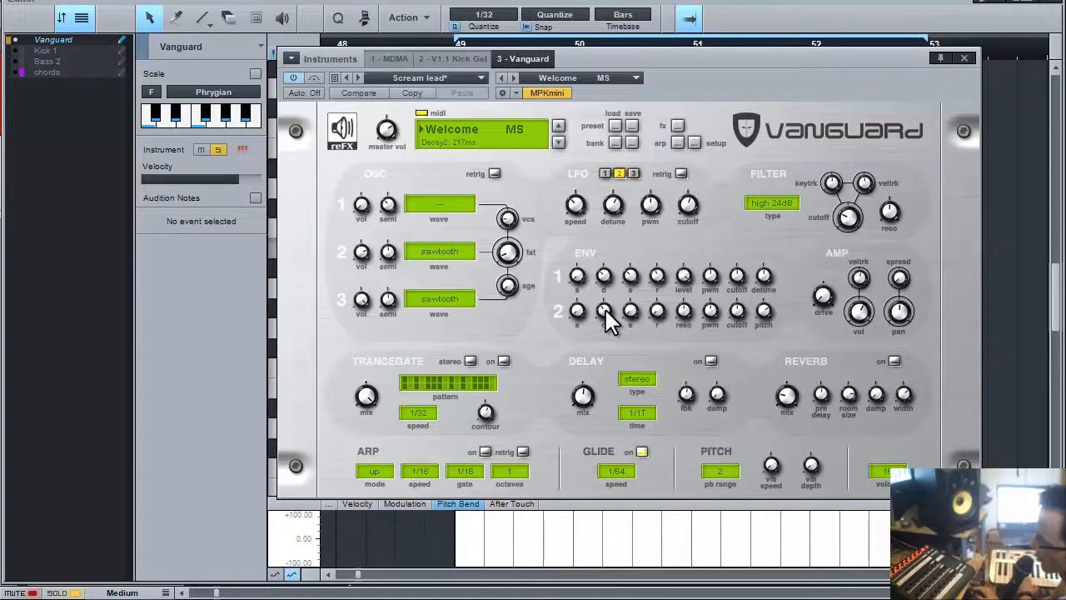
pyautogui.moveTo(605, 310); pyautogui.dragTo(607, 317)
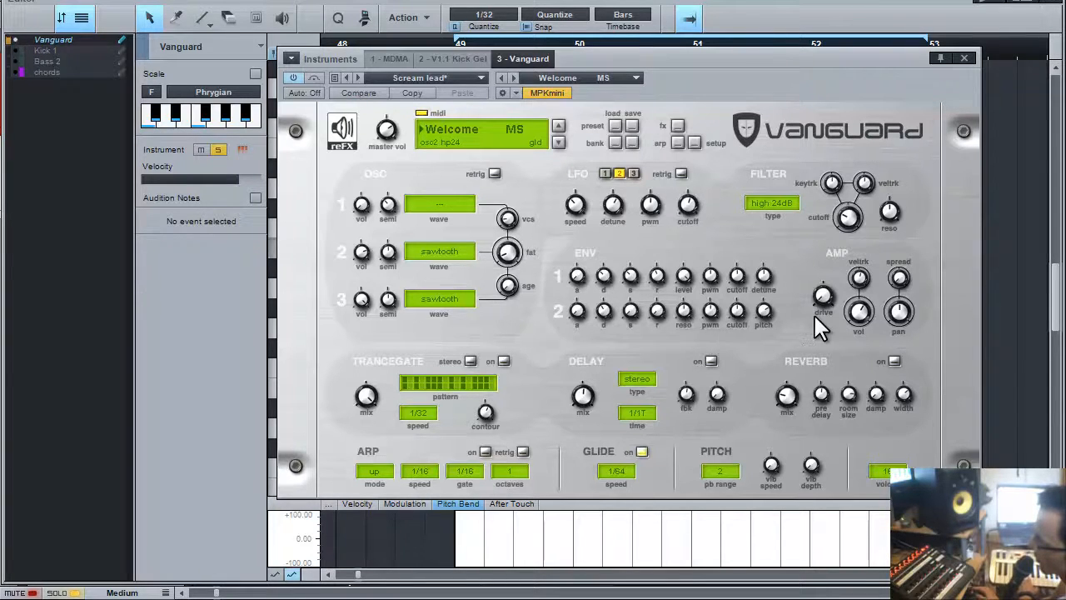
# Turn up the amp section's drive slightly to add distortion to the lead.
pyautogui.moveTo(869, 312)
pyautogui.moveTo(825, 298)
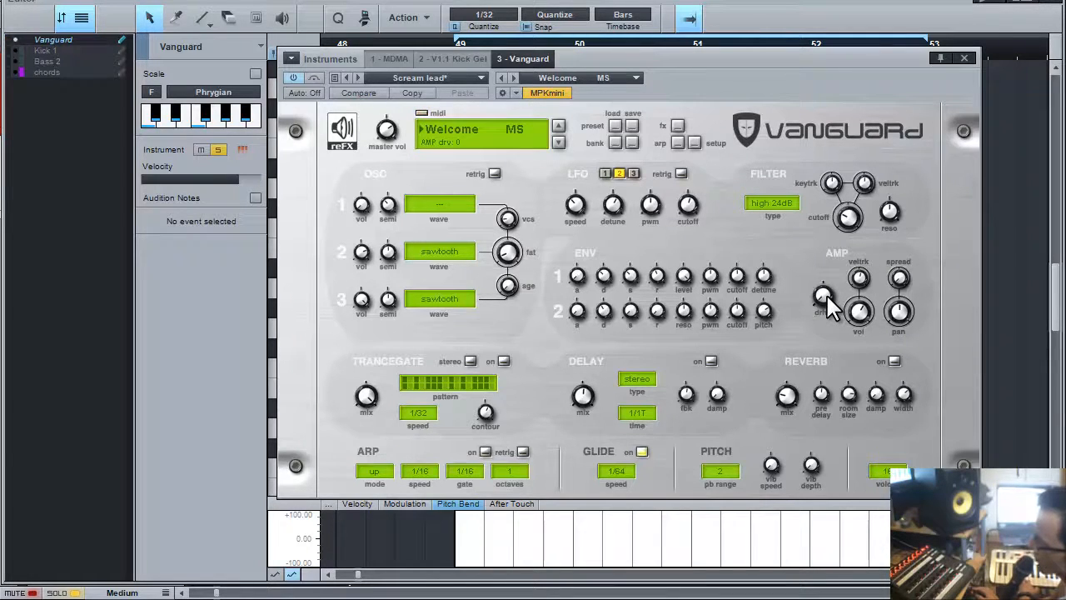
pyautogui.moveTo(827, 298); pyautogui.dragTo(855, 216)
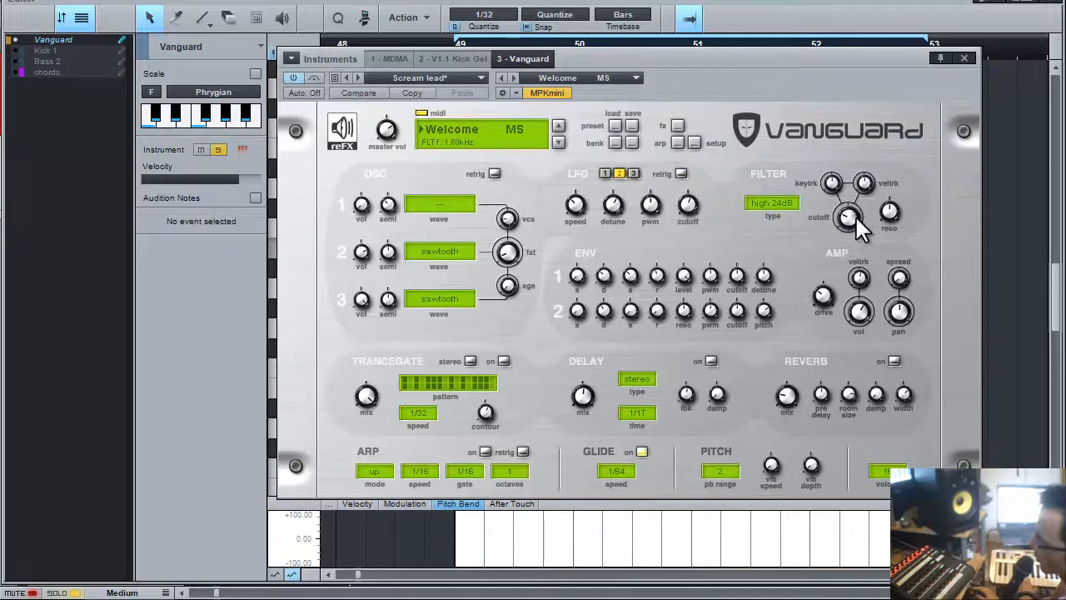
# Adjust the oscillator volumes and raise the fat amount, checking the filter resonance.
pyautogui.click(361, 251)
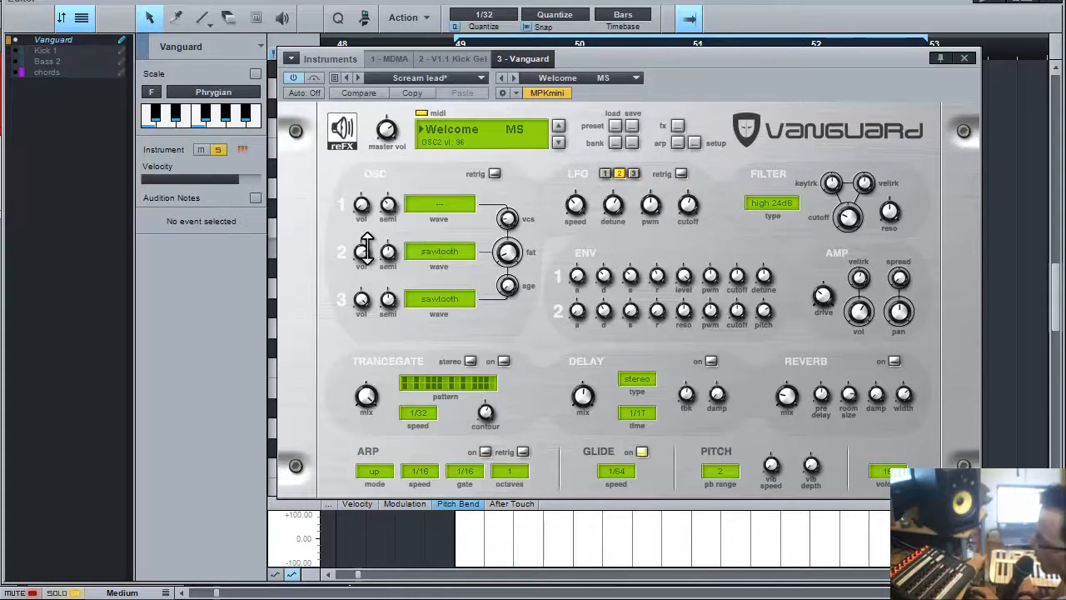
pyautogui.moveTo(358, 208); pyautogui.dragTo(358, 254)
pyautogui.moveTo(507, 266); pyautogui.dragTo(507, 202)
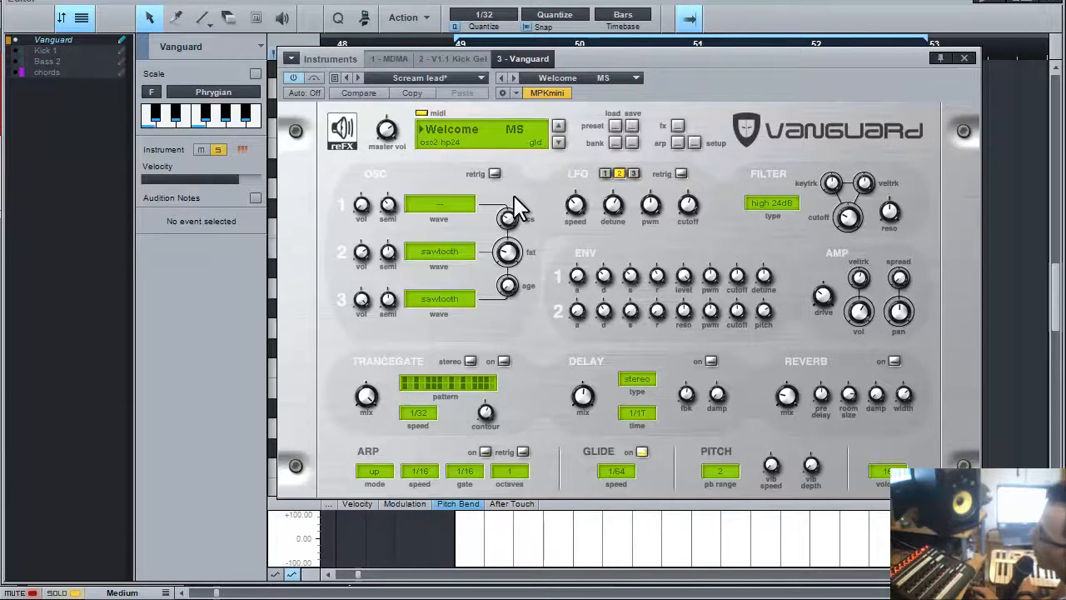
pyautogui.moveTo(890, 211)
pyautogui.mouseDown()
pyautogui.moveTo(891, 239)
pyautogui.moveTo(891, 212)
pyautogui.mouseUp()
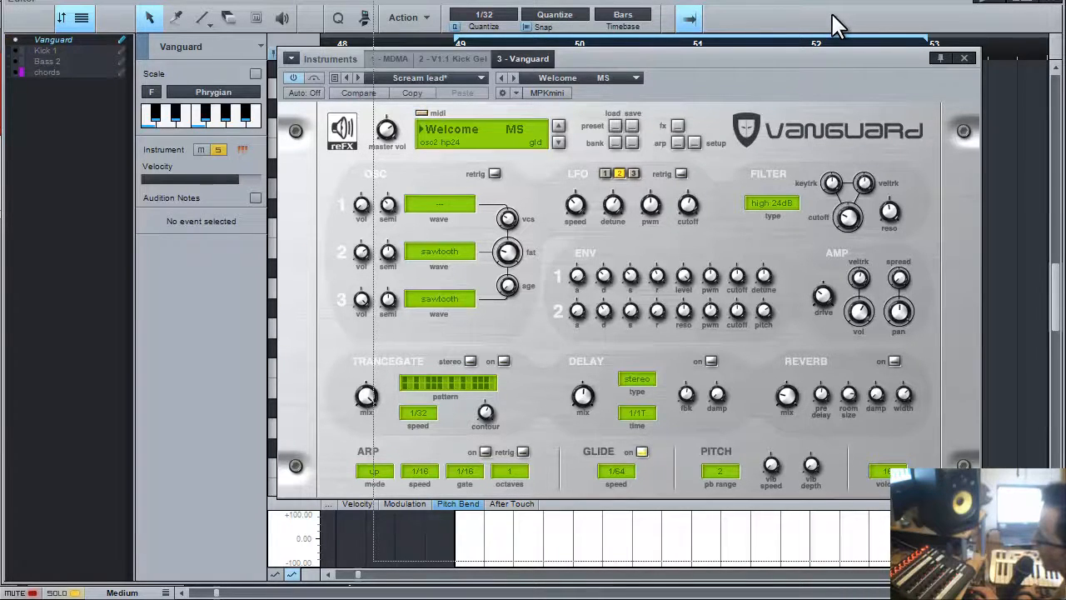
# Examine the lead's frequency spectrum in the Voxengo SPAN analyzer and close the analyzer window.
pyautogui.moveTo(831, 14); pyautogui.dragTo(832, 15)
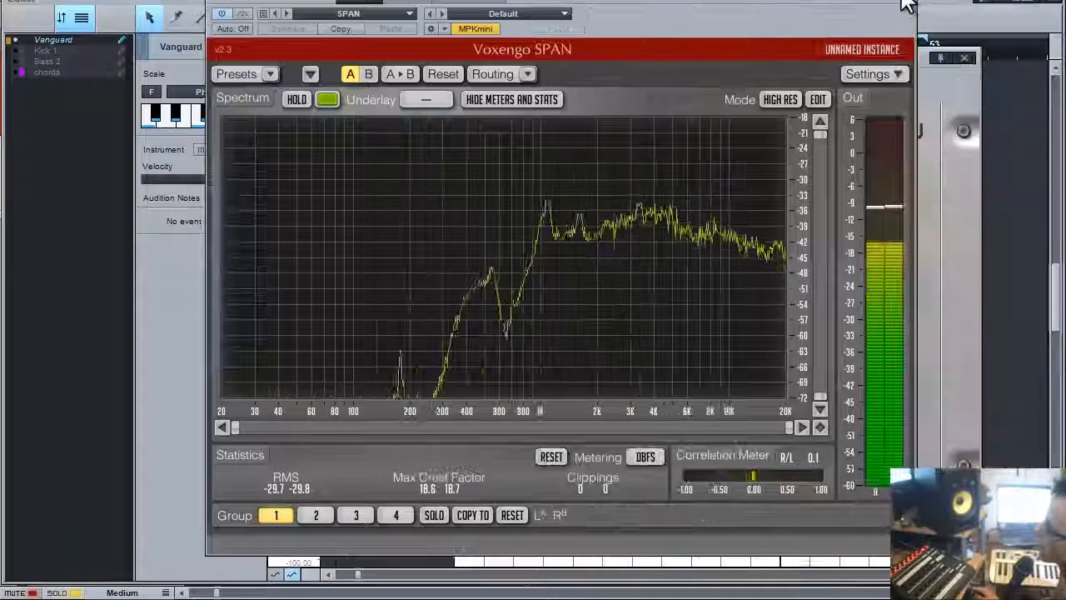
pyautogui.click(904, 21)
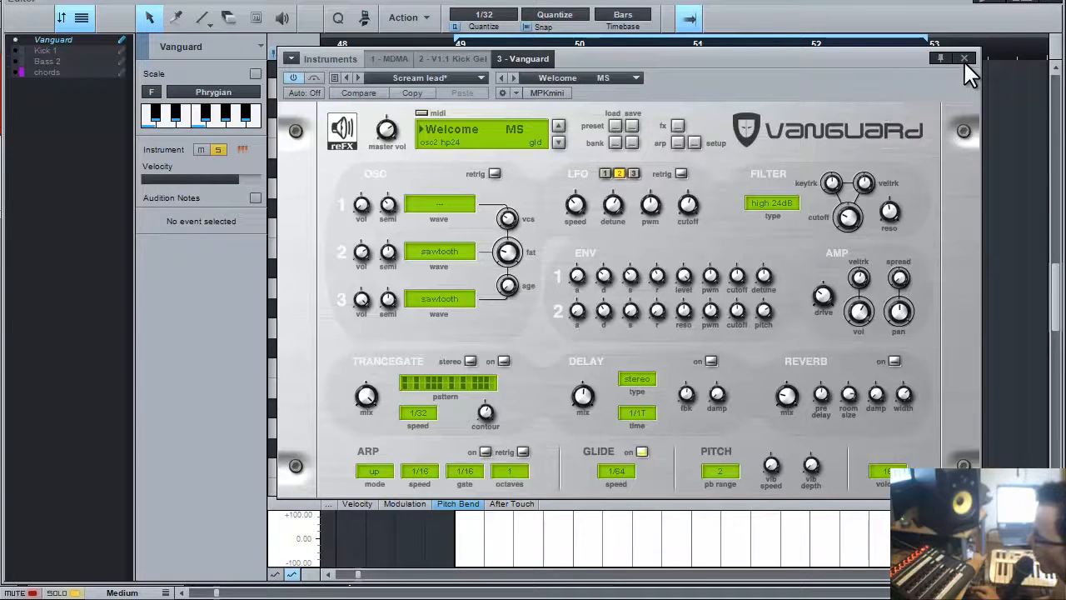
# Transpose all notes of the Vanguard part down one octave and play the loop.
pyautogui.press('F11')
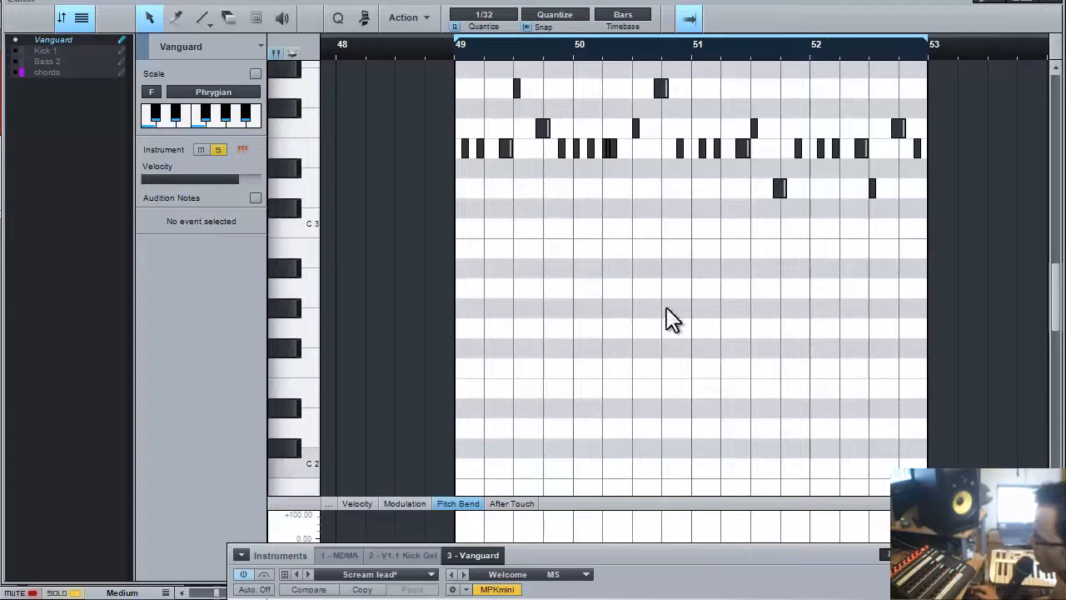
pyautogui.moveTo(1035, 278); pyautogui.dragTo(393, 19)
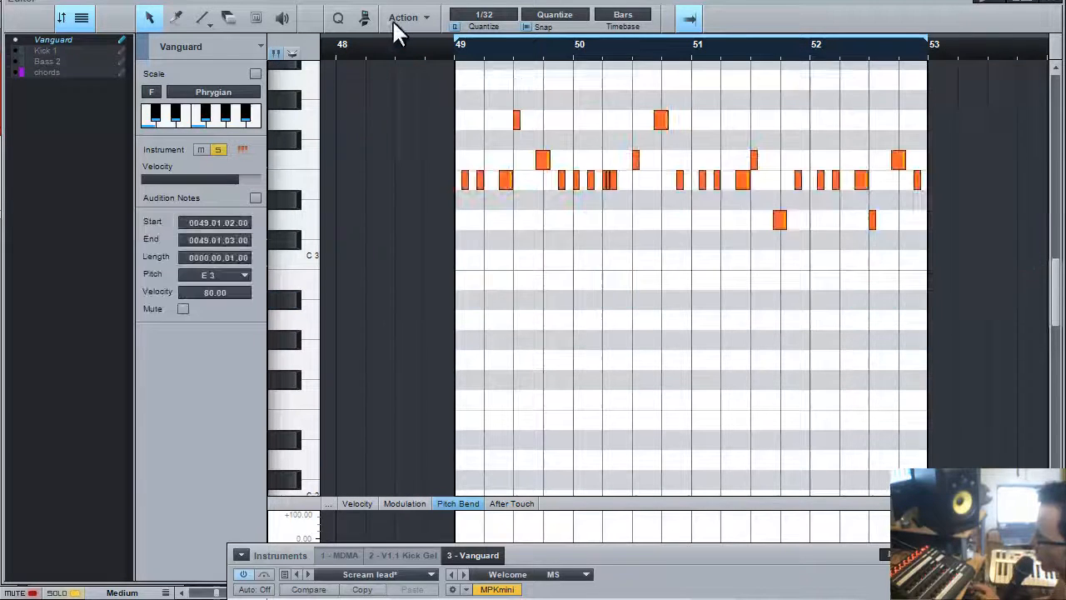
pyautogui.hotkey('shift', 'Down')
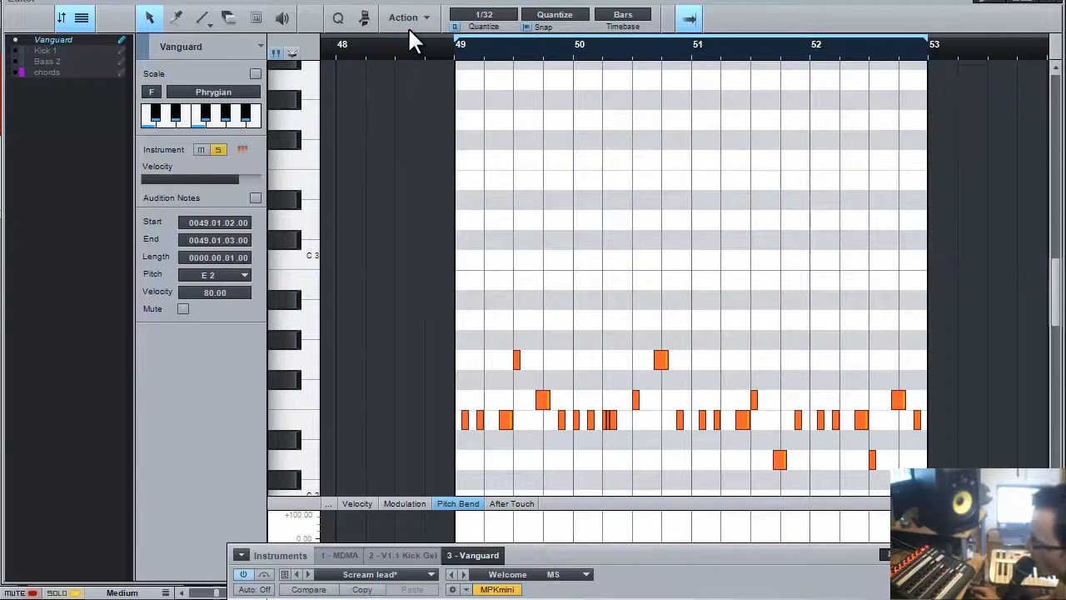
pyautogui.press('space')
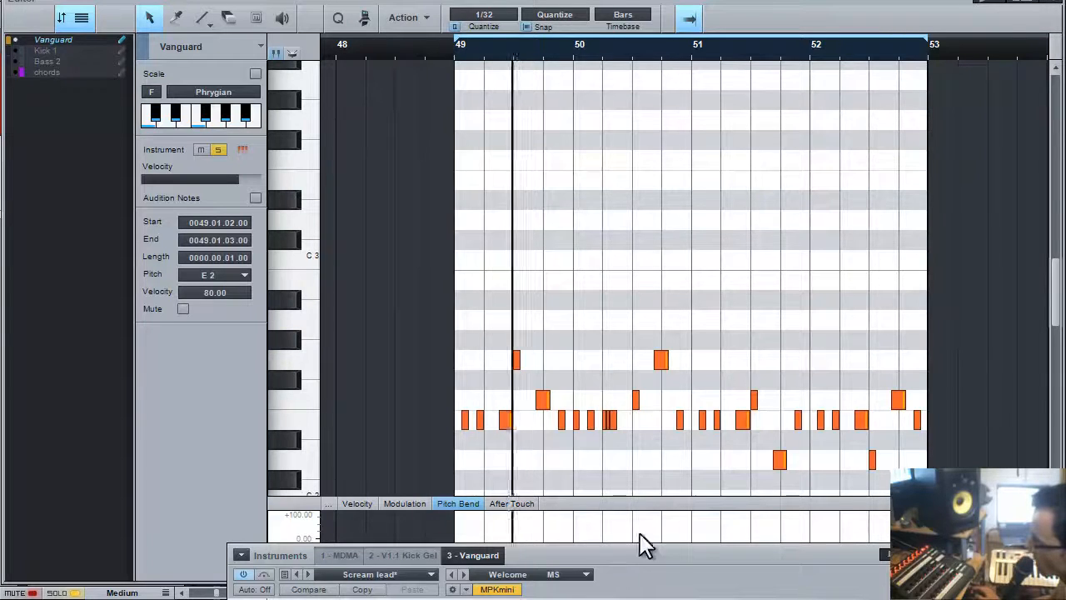
# Select only the melody notes above and below the repeated E2 notes and transpose them up one octave.
pyautogui.moveTo(669, 573); pyautogui.dragTo(732, 50)
pyautogui.moveTo(850, 37); pyautogui.dragTo(598, 459)
pyautogui.moveTo(478, 345); pyautogui.dragTo(977, 398)
pyautogui.moveTo(956, 438); pyautogui.dragTo(657, 476)
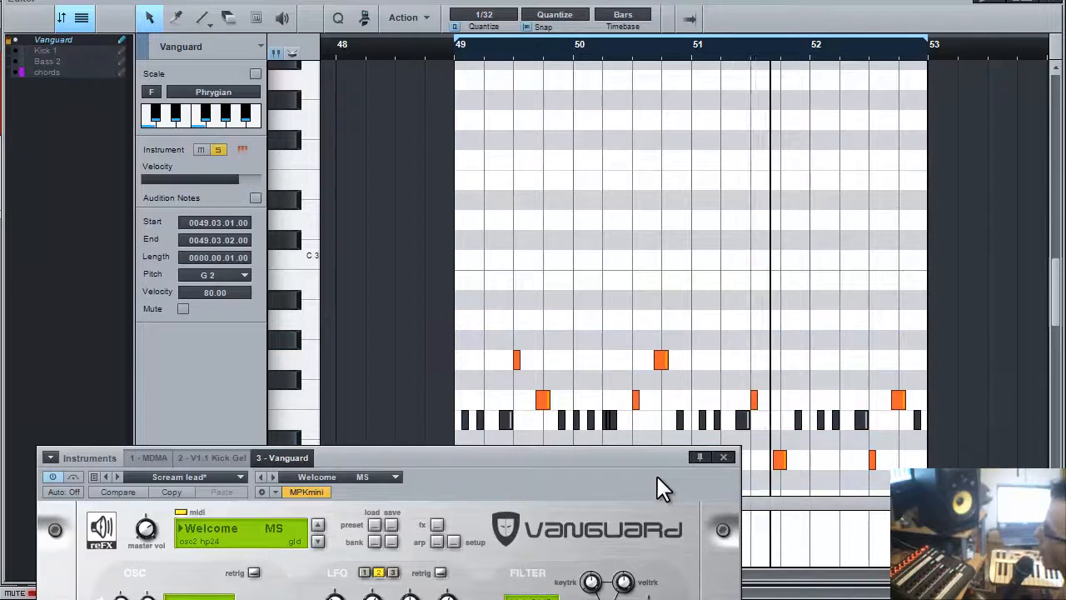
pyautogui.hotkey('shift', 'Up')
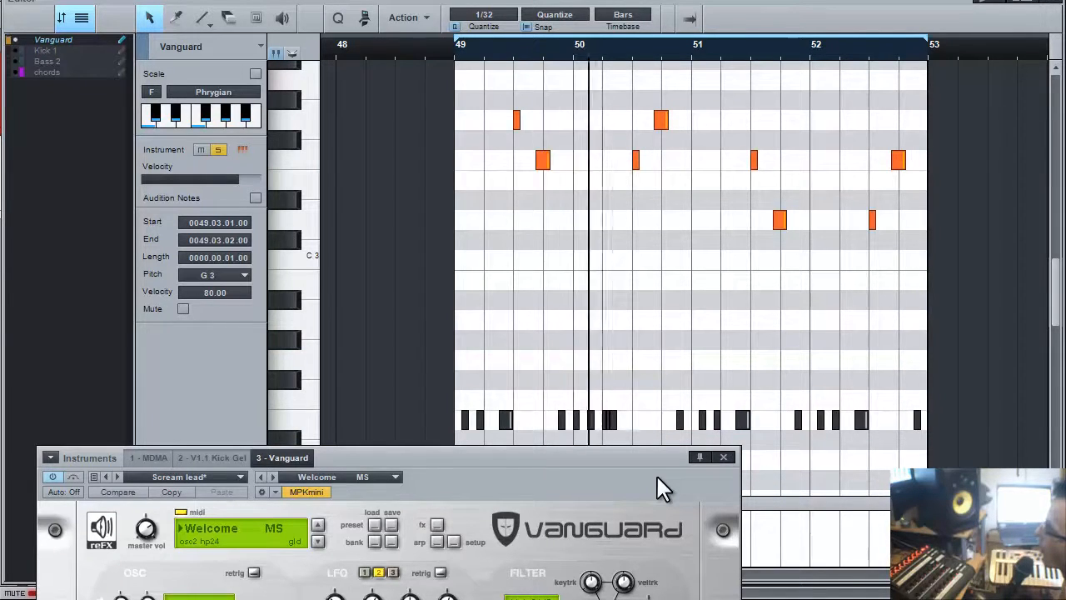
# Play the lead unsoloed with the other tracks and lower the filter cutoff to about 917 Hz.
pyautogui.moveTo(657, 476); pyautogui.dragTo(890, 92)
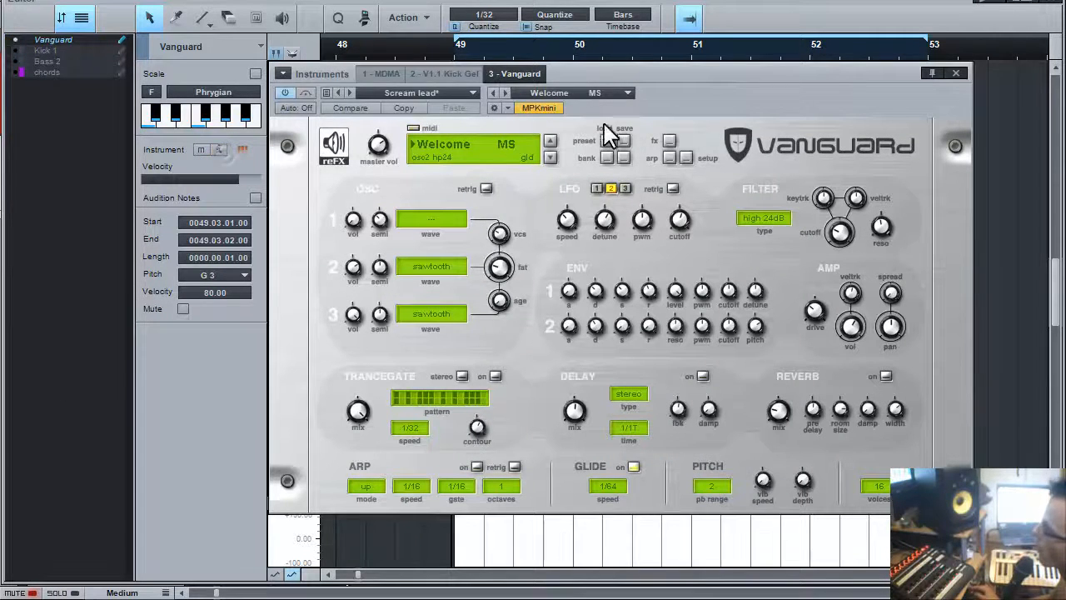
pyautogui.moveTo(708, 80)
pyautogui.mouseDown()
pyautogui.moveTo(702, 89)
pyautogui.moveTo(714, 90)
pyautogui.mouseUp()
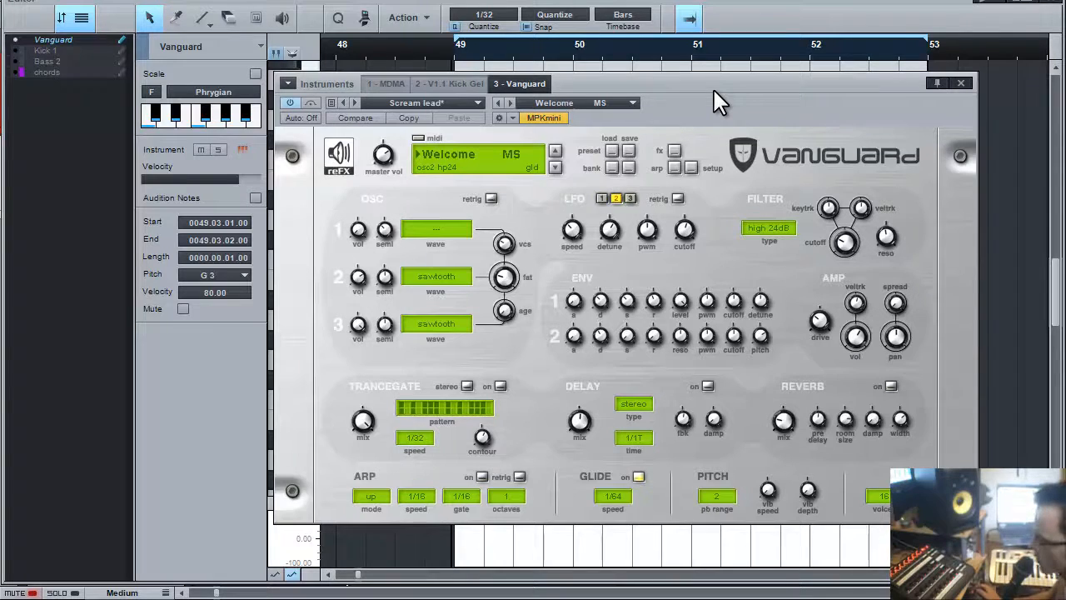
pyautogui.press('space')
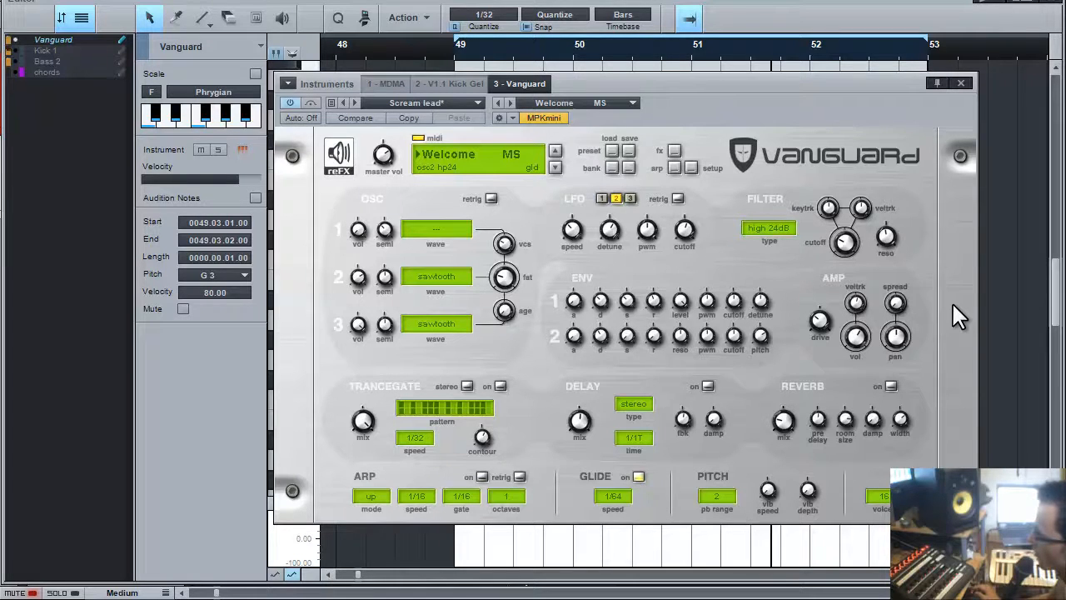
pyautogui.moveTo(844, 241); pyautogui.dragTo(846, 252)
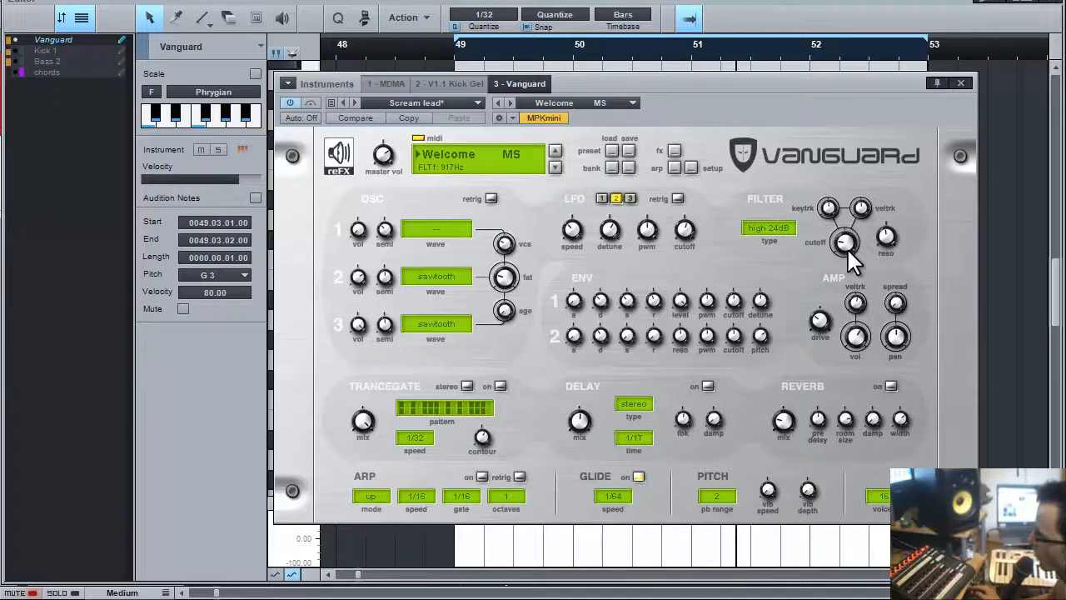